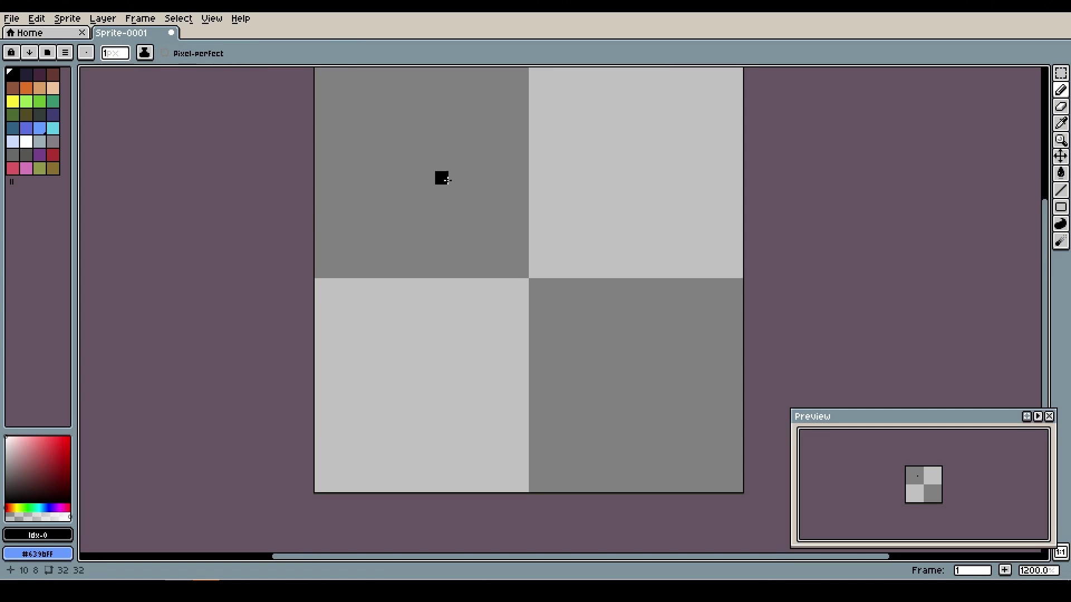
Paint a black shape and a blue blob on the canvas, then open the palette options.
mouse_move(440, 177)
left_mouse_down()
mouse_move(414, 165)
mouse_move(418, 200)
mouse_move(450, 201)
mouse_move(469, 174)
mouse_move(404, 159)
mouse_move(433, 205)
mouse_move(496, 186)
mouse_move(444, 150)
mouse_move(426, 211)
mouse_move(493, 207)
mouse_move(449, 131)
mouse_move(452, 223)
mouse_move(456, 142)
left_mouse_up()
mouse_move(615, 352)
left_mouse_down()
mouse_move(570, 360)
mouse_move(644, 373)
mouse_move(619, 338)
mouse_move(605, 397)
mouse_move(665, 387)
left_mouse_up()
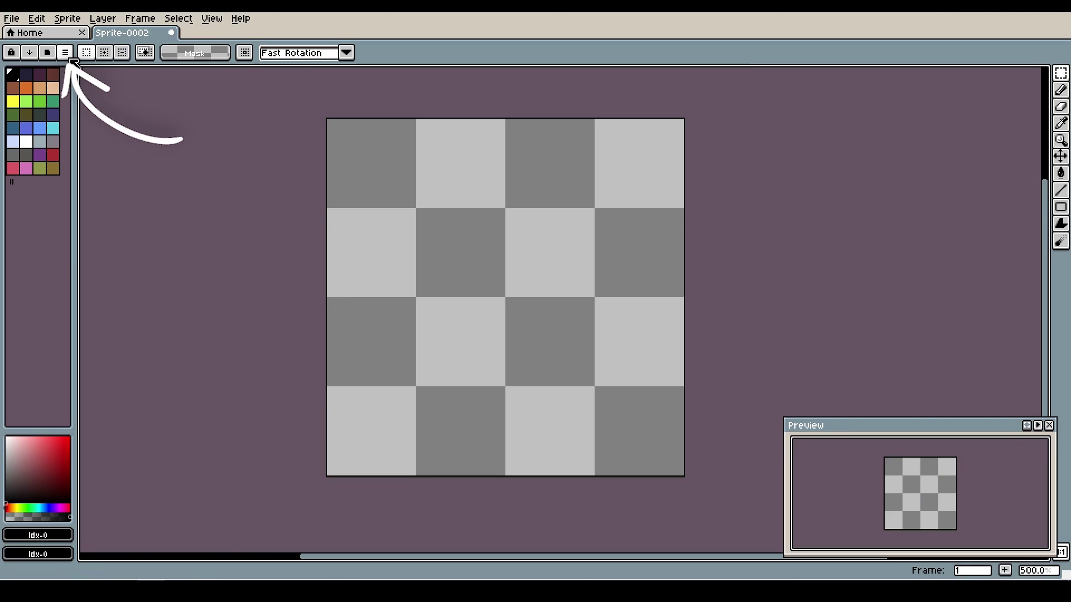
left_click(64, 52)
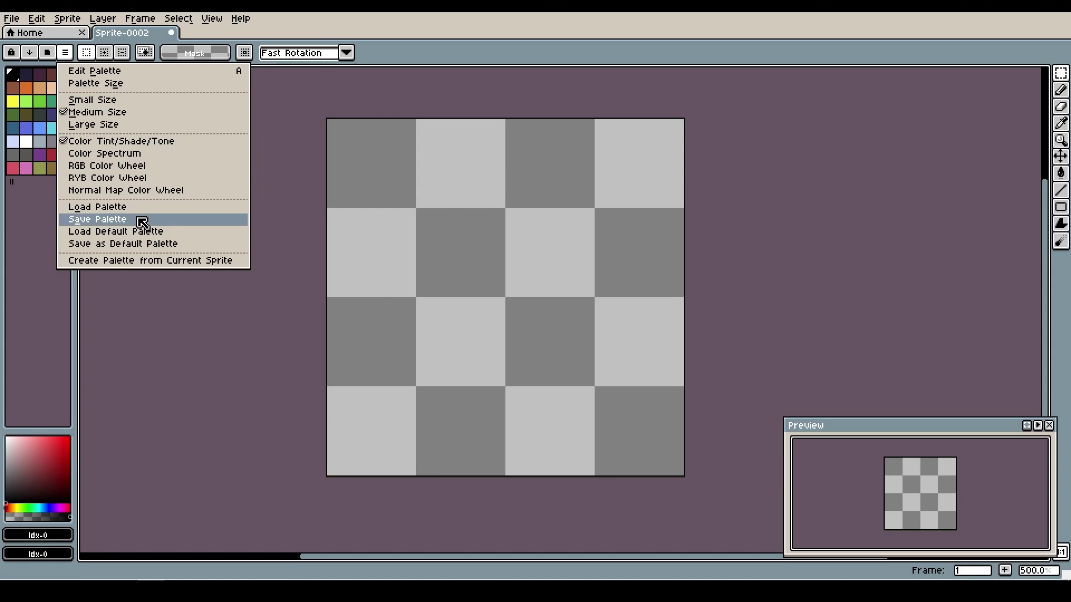
Dismiss the palette menu, pan the canvas left and up, and zoom in and back out.
left_click(502, 288)
left_click_drag(518, 289, 466, 258)
scroll(513, 287, "up", 1)
scroll(513, 286, "up", 2)
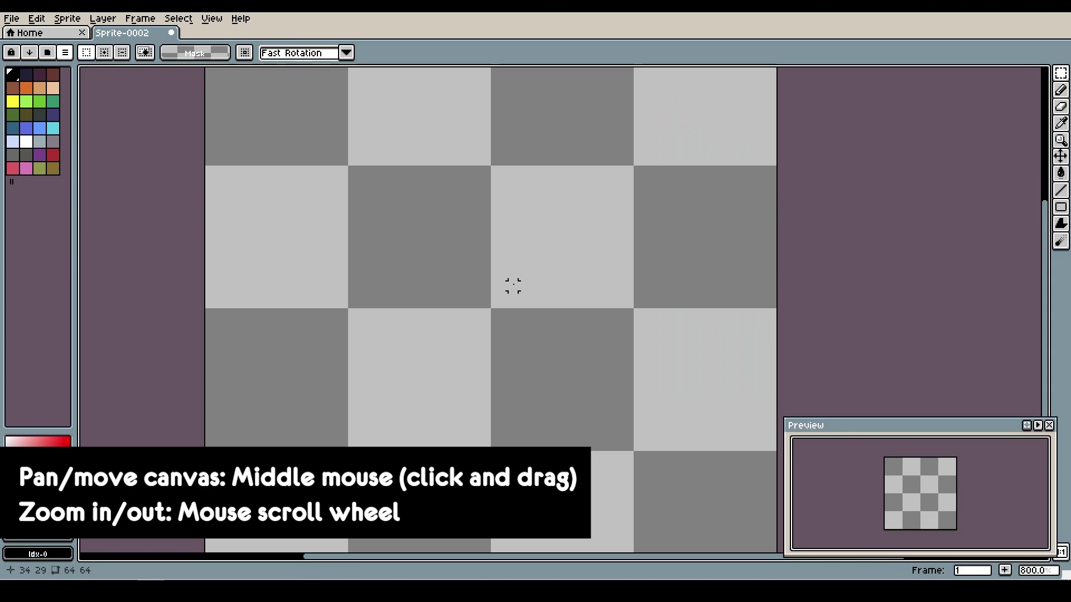
scroll(513, 287, "down", 1)
scroll(513, 286, "down", 1)
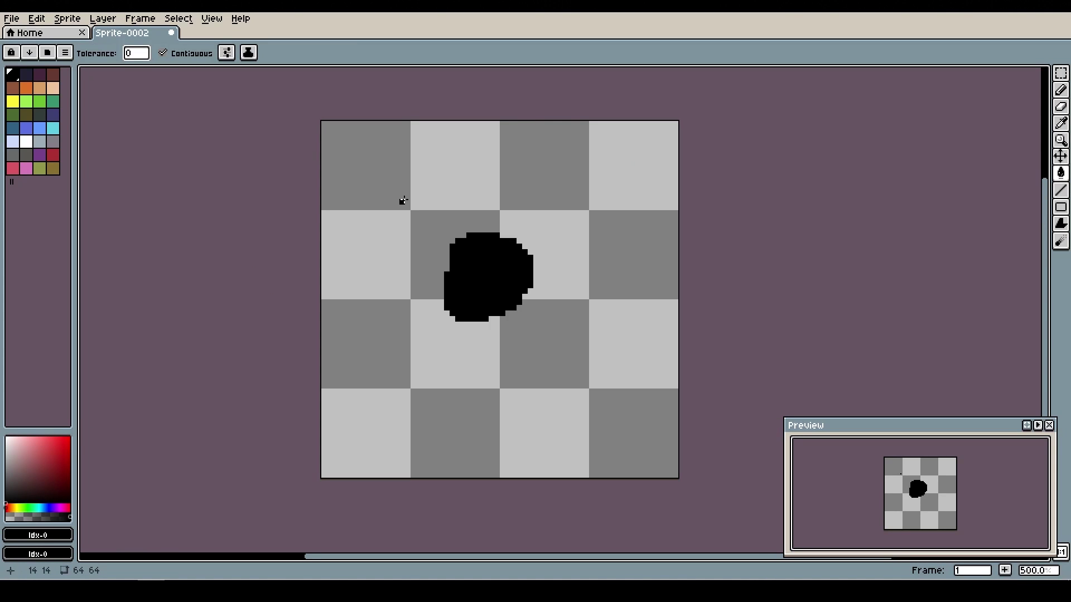
Box-select the black blob, shift it up and right, and tilt it about -1.5 degrees.
key("m")
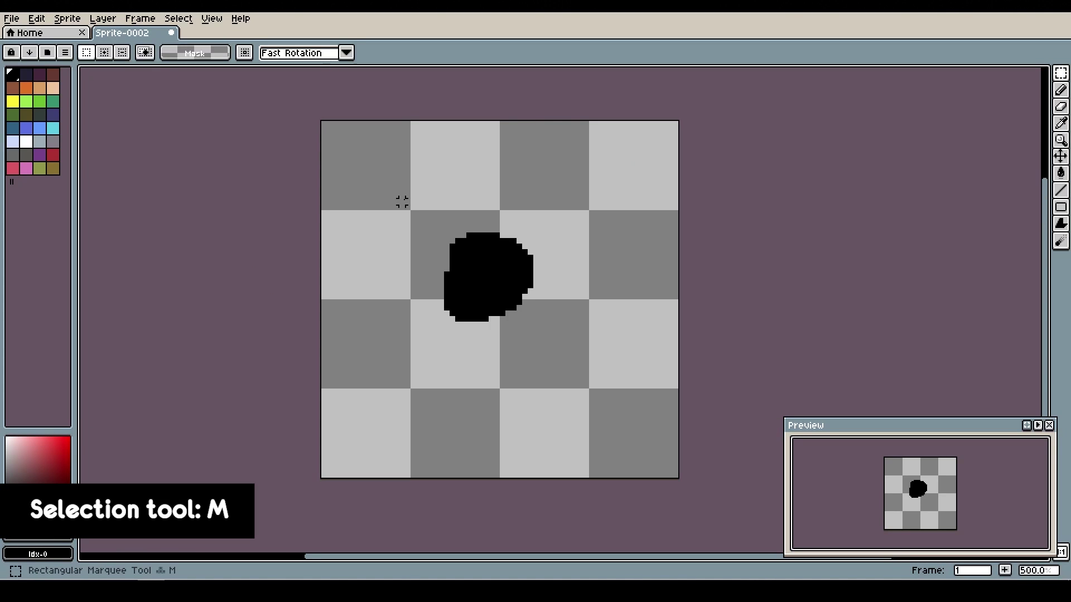
left_click_drag(395, 184, 576, 366)
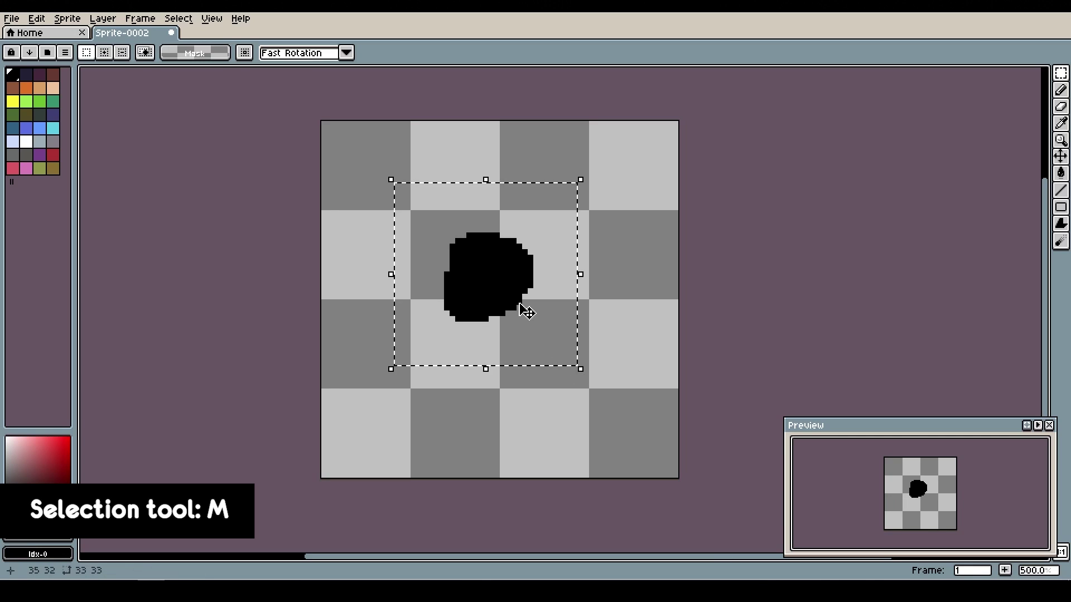
mouse_move(508, 286)
left_mouse_down()
mouse_move(525, 274)
mouse_move(521, 286)
left_mouse_up()
mouse_move(607, 189)
left_mouse_down()
mouse_move(607, 275)
mouse_move(522, 317)
mouse_move(581, 304)
mouse_move(591, 190)
mouse_move(669, 148)
mouse_move(544, 252)
mouse_move(634, 192)
mouse_move(574, 236)
mouse_move(567, 227)
left_mouse_up()
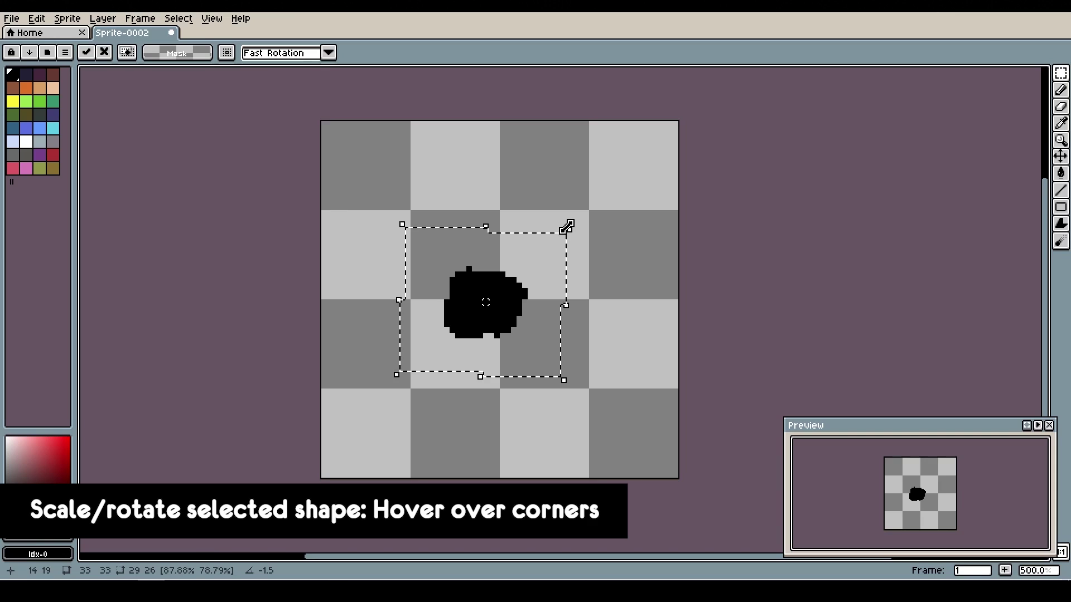
Try a freehand lasso selection, then Magic Wand the upper and lower yellow bands together.
mouse_move(1012, 81)
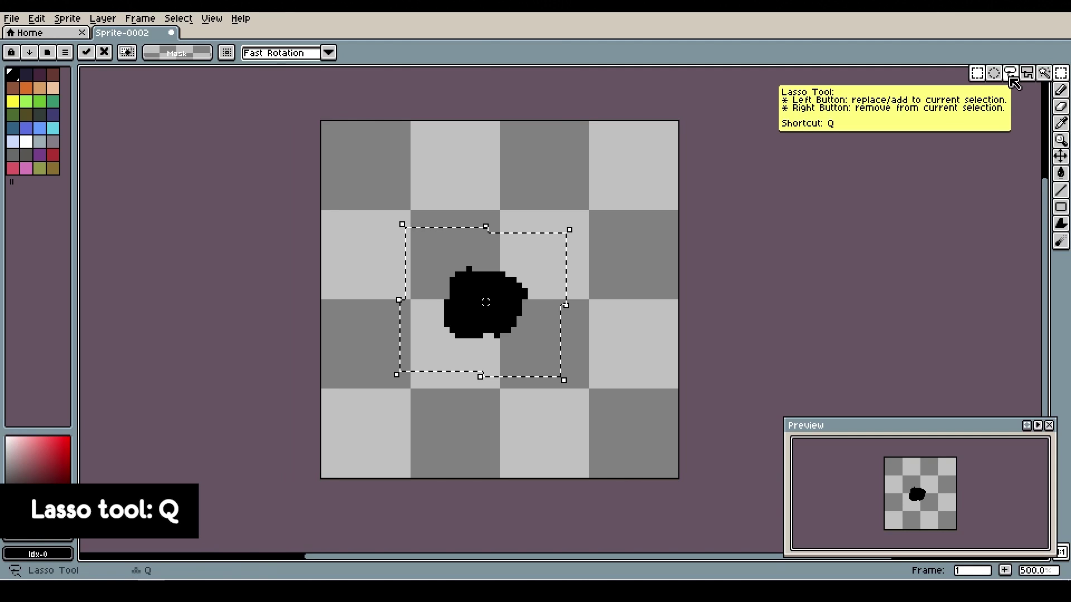
left_click(1011, 78)
left_click_drag(604, 268, 480, 285)
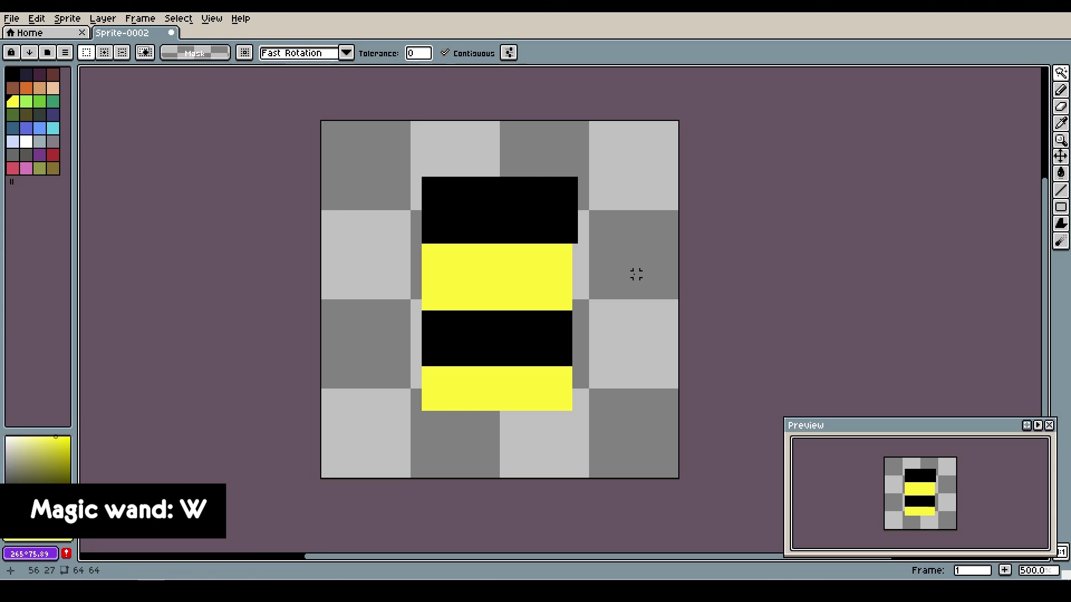
left_click(1062, 73)
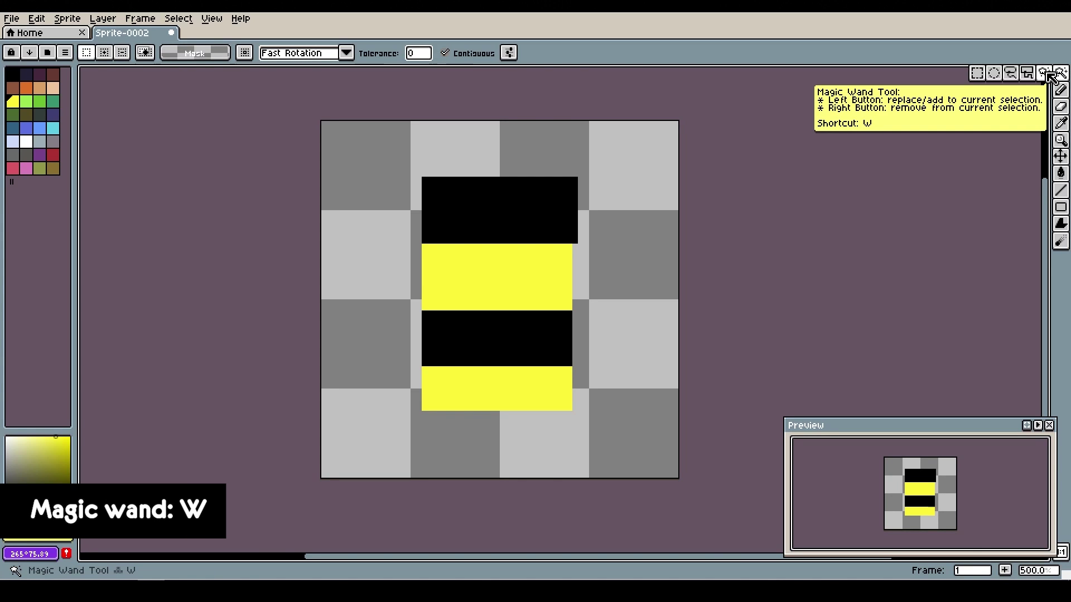
left_click(1048, 74)
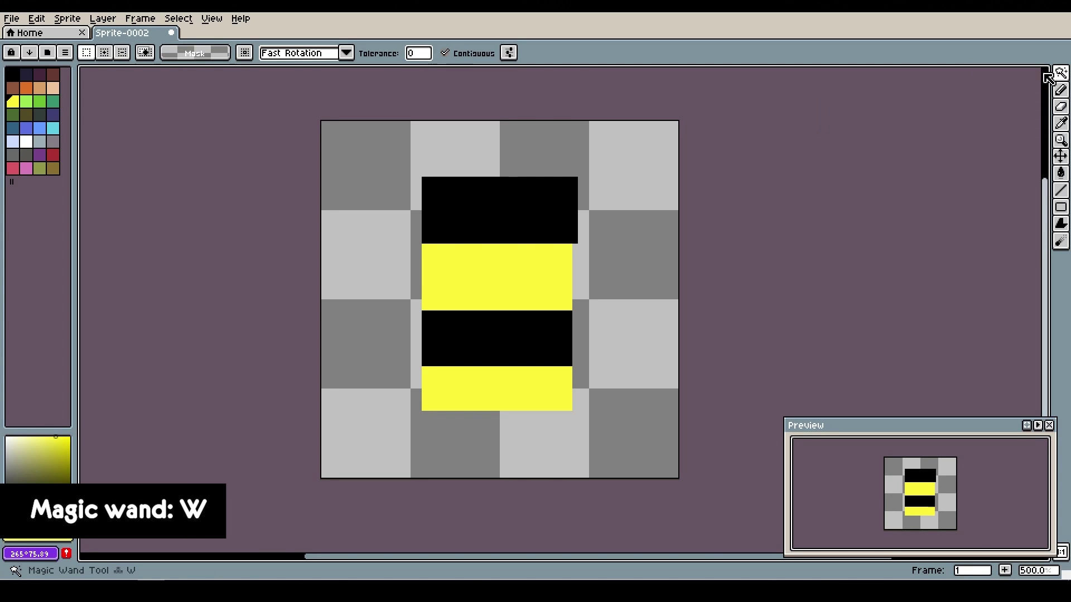
left_click(530, 274)
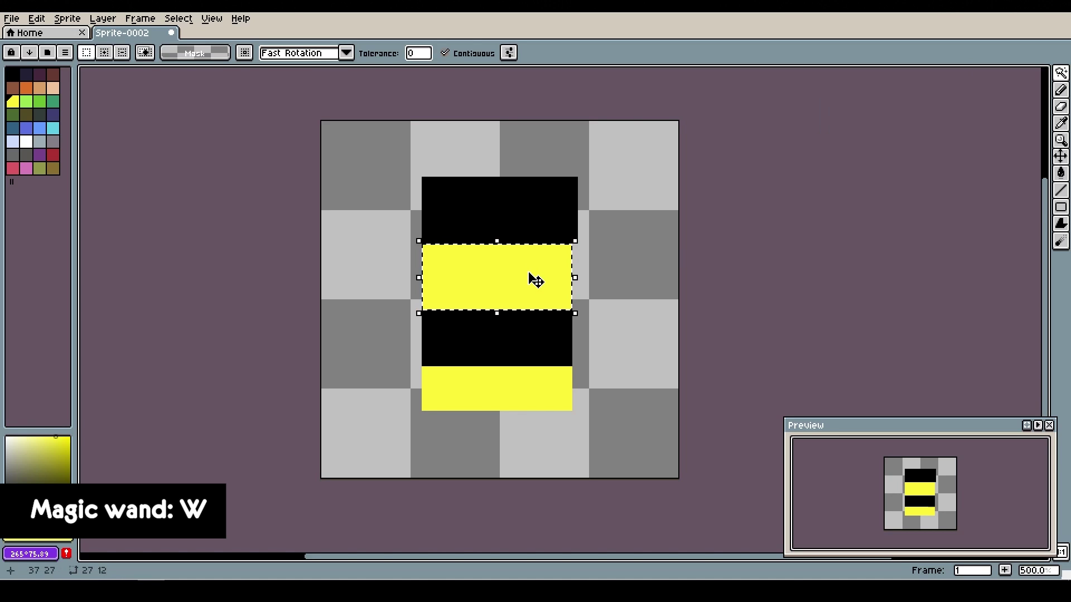
left_click(489, 396, "shift")
Switch to the Pencil and increase its brush size.
key("b")
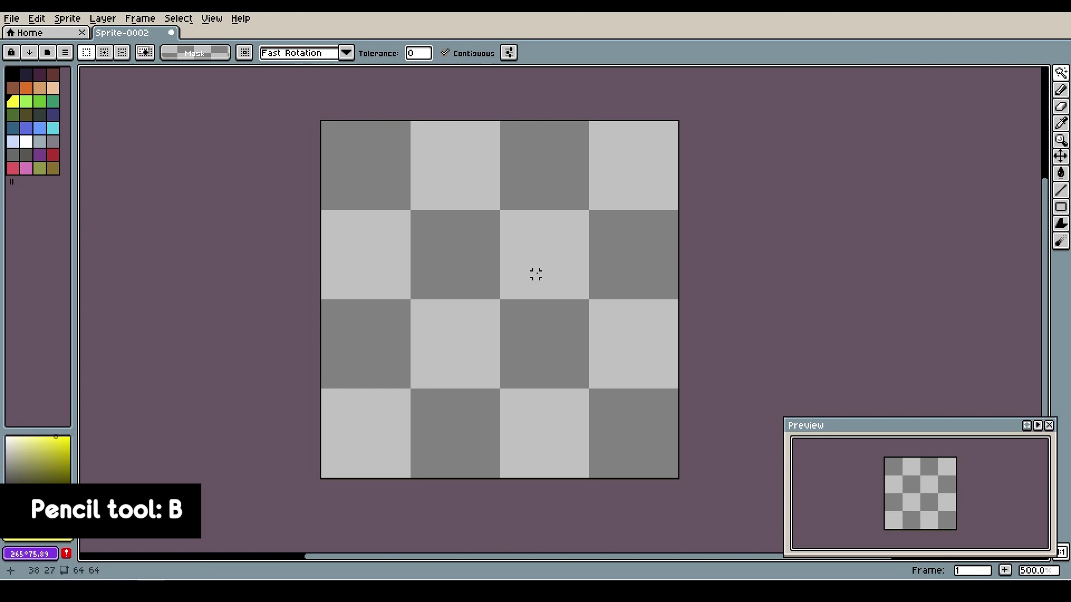
key("b")
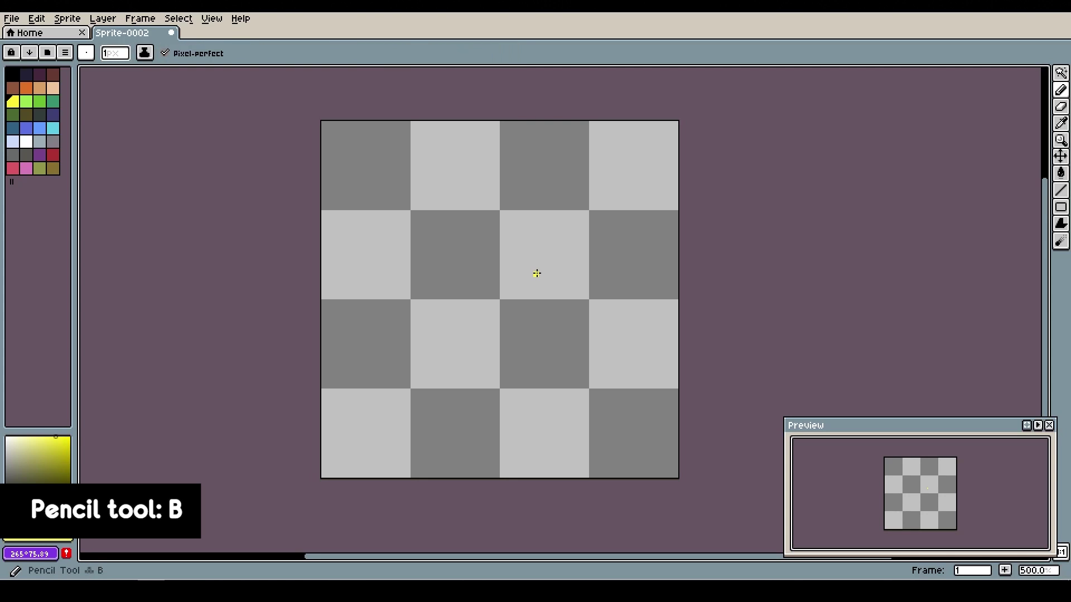
left_click(115, 55)
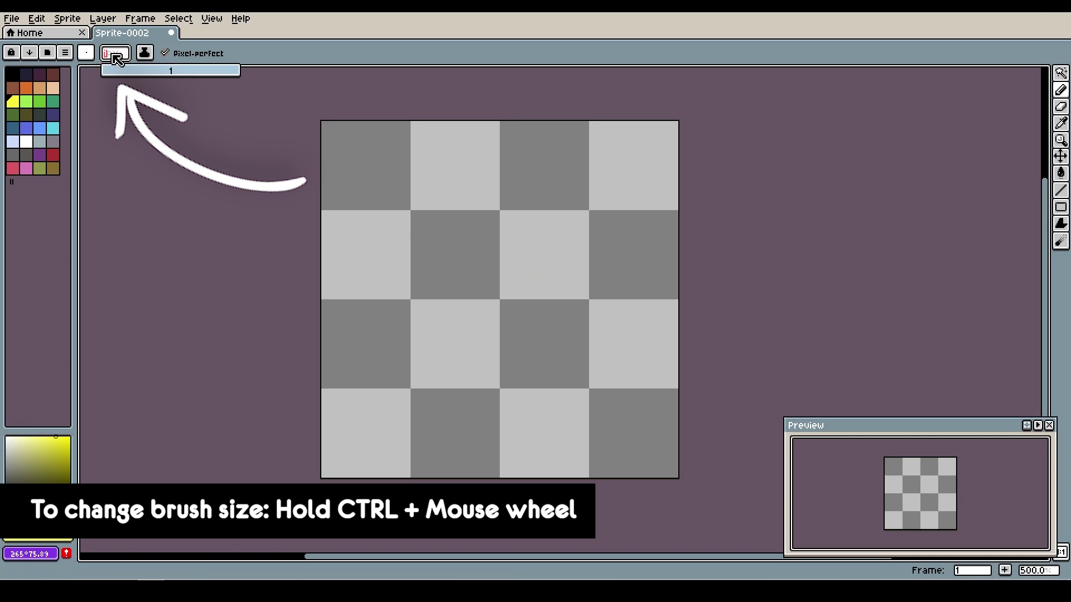
scroll(497, 269, "up", 3, "ctrl")
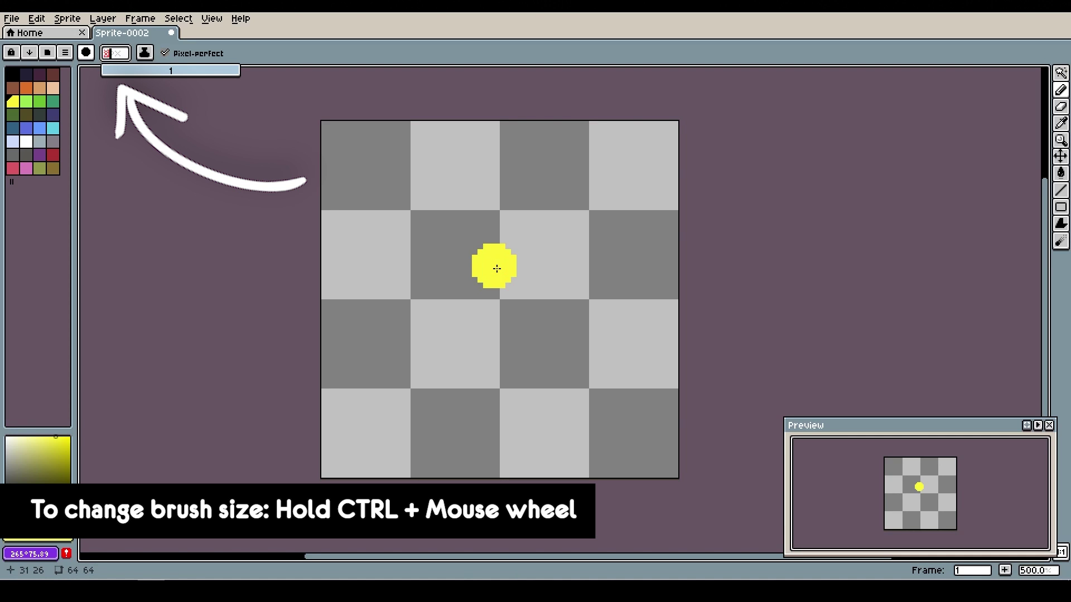
scroll(497, 268, "up", 1, "ctrl")
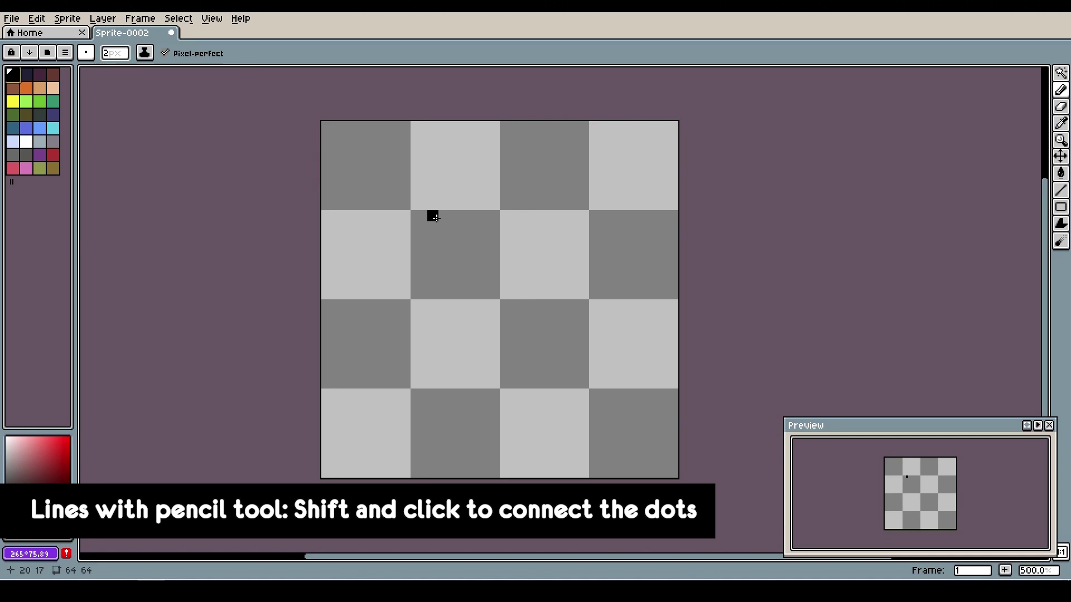
Draw connected straight black lines forming a triangle, an inner arrow and a vertical stroke.
key("shift")
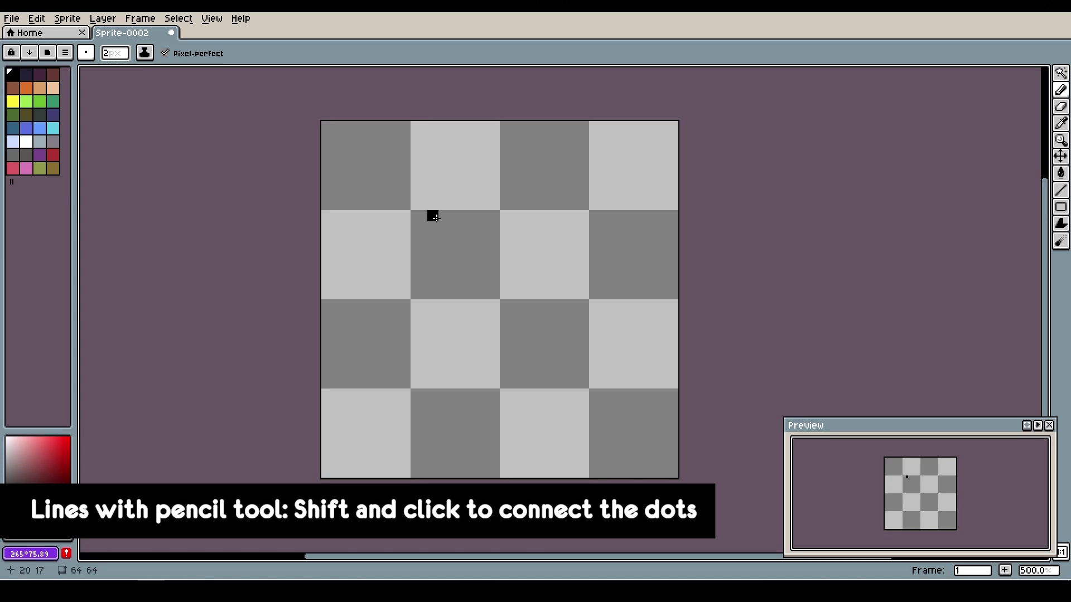
left_click(617, 288, "shift")
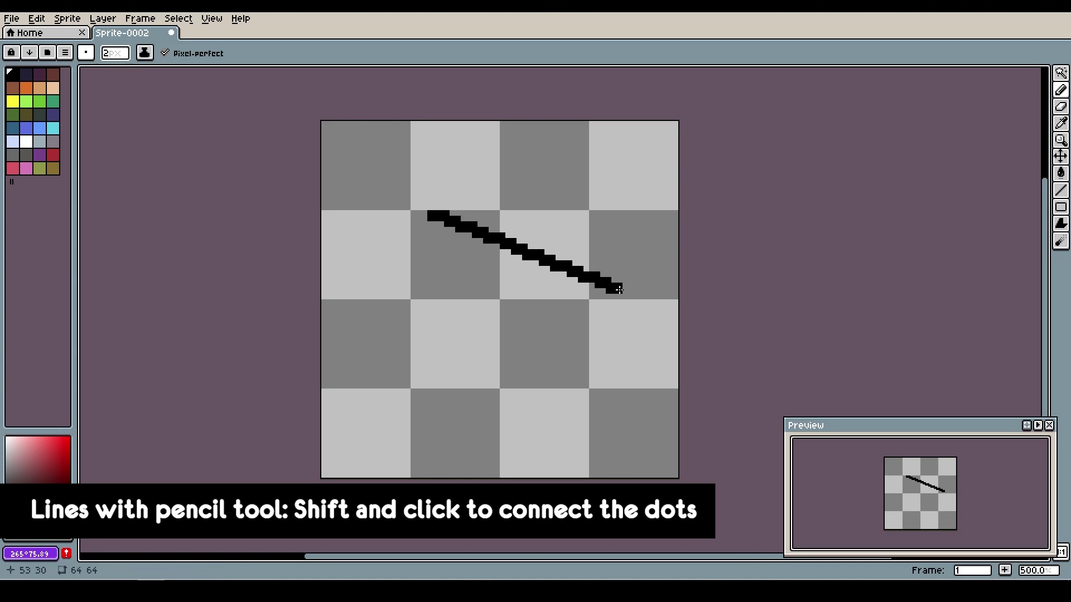
left_click(527, 345, "shift")
left_click(460, 399, "shift")
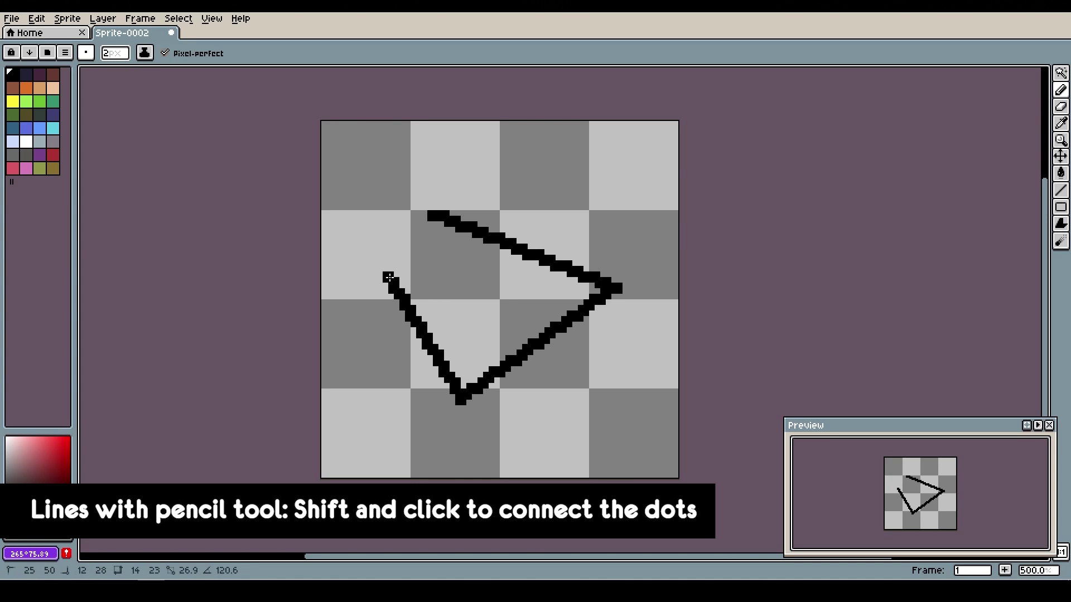
left_click(371, 272, "shift")
left_click(536, 289, "shift")
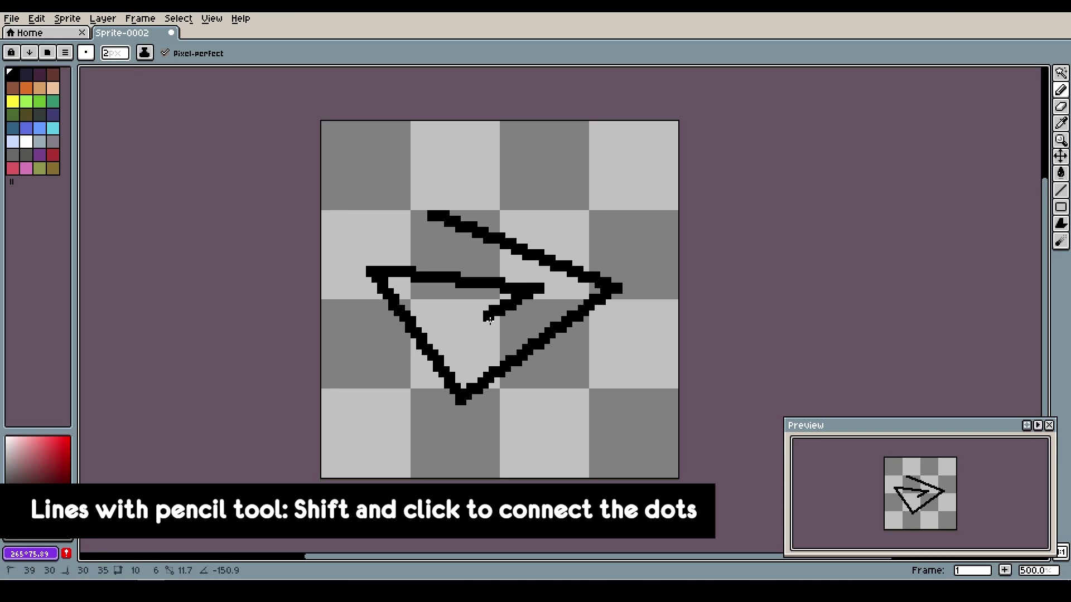
left_click(463, 340, "shift")
left_click(467, 152, "shift")
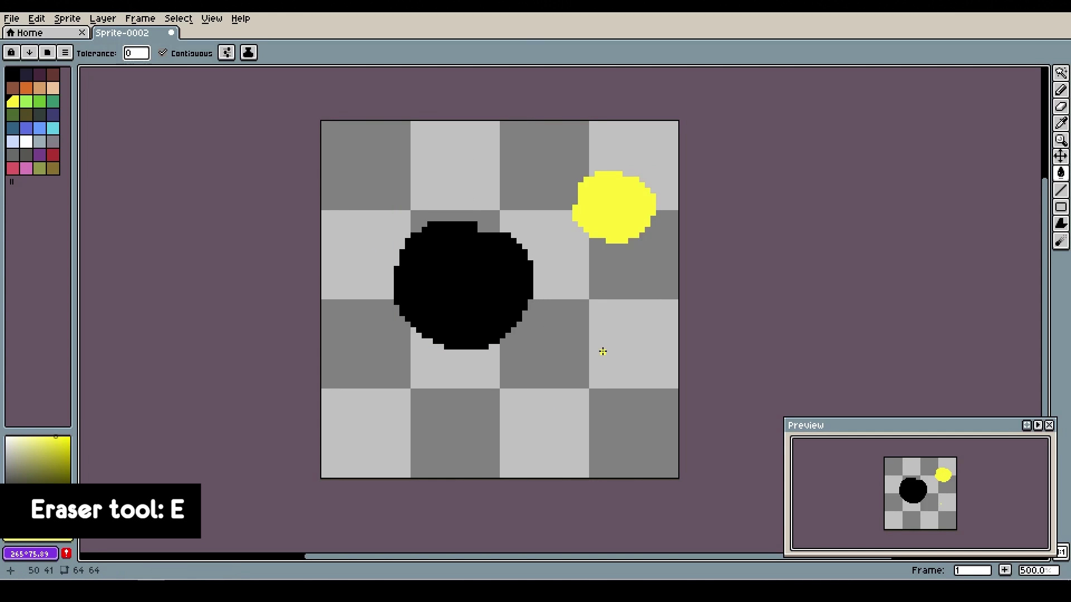
Set the Eraser size to 7 and erase most of the black circle.
key("e")
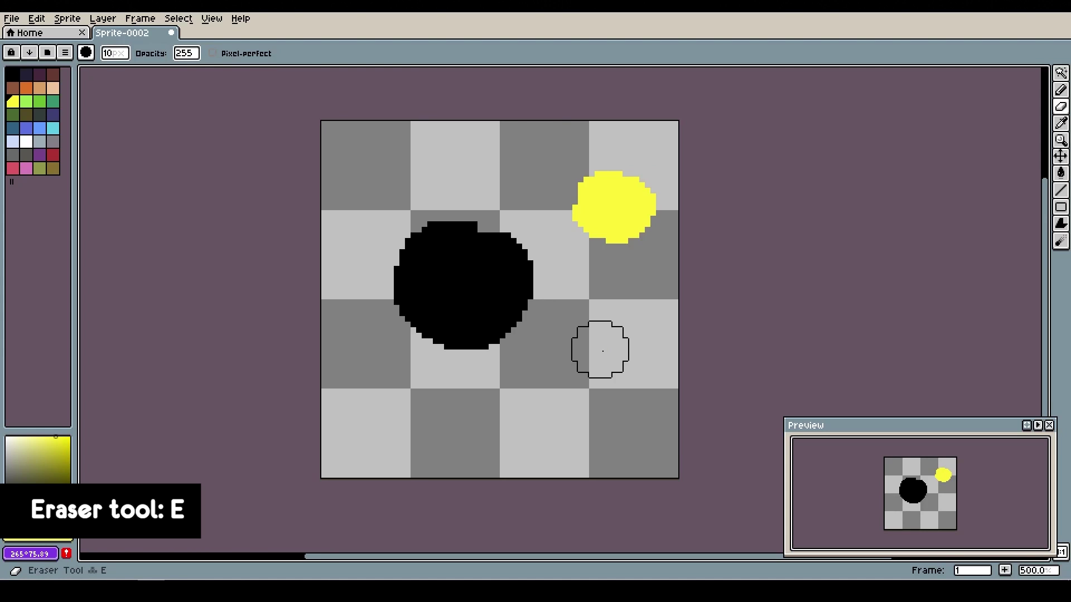
left_click(127, 58)
type("5°")
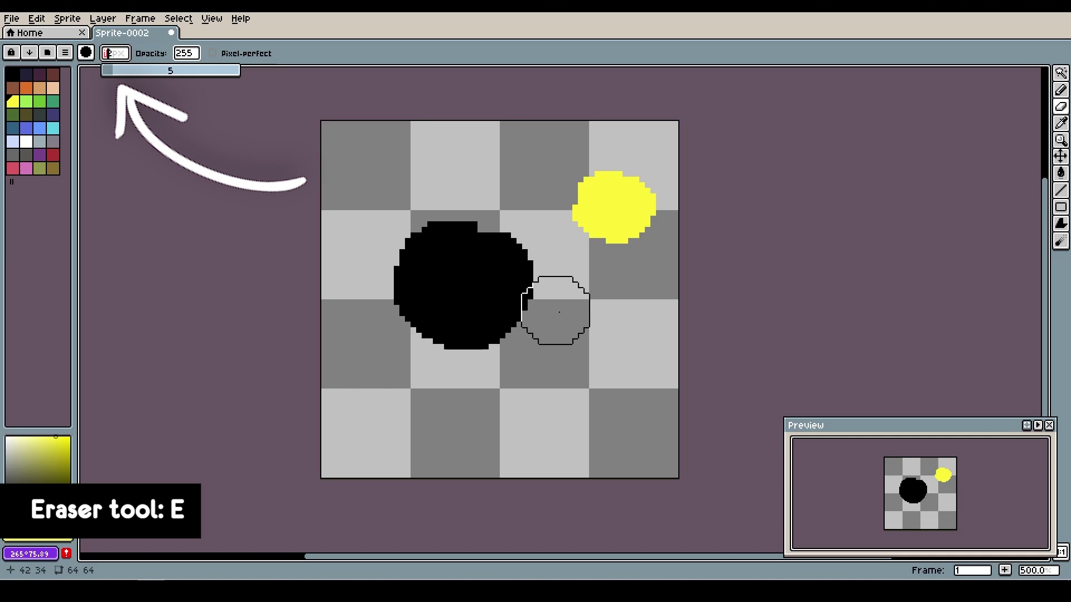
type("7")
mouse_move(557, 313)
left_mouse_down()
mouse_move(490, 263)
mouse_move(503, 307)
mouse_move(458, 324)
left_mouse_up()
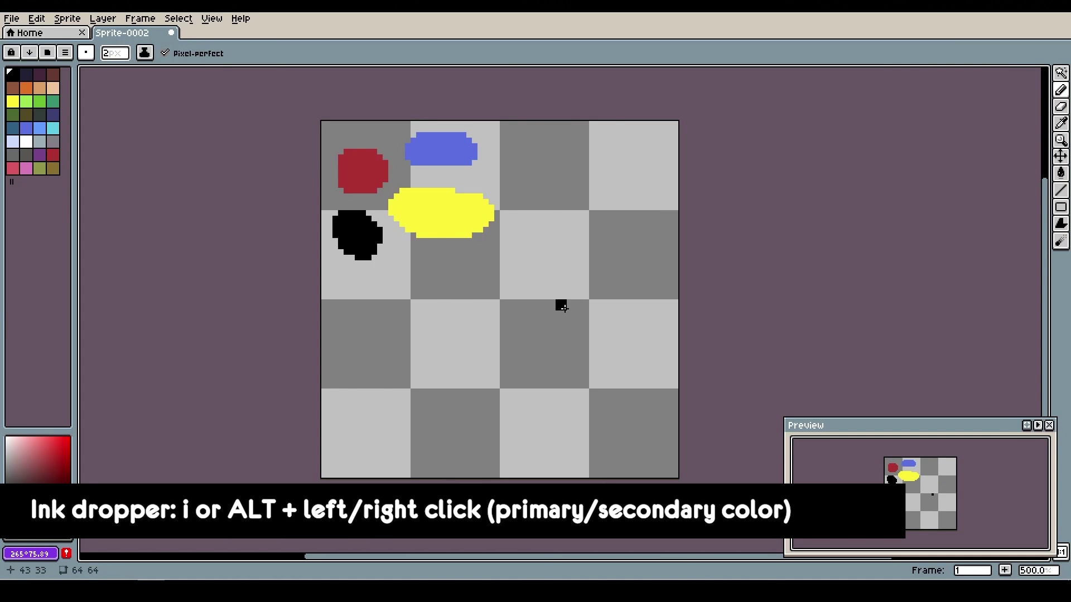
Sample yellow, black, blue and red from existing blobs and paint matching new blobs.
left_click(454, 210, "alt")
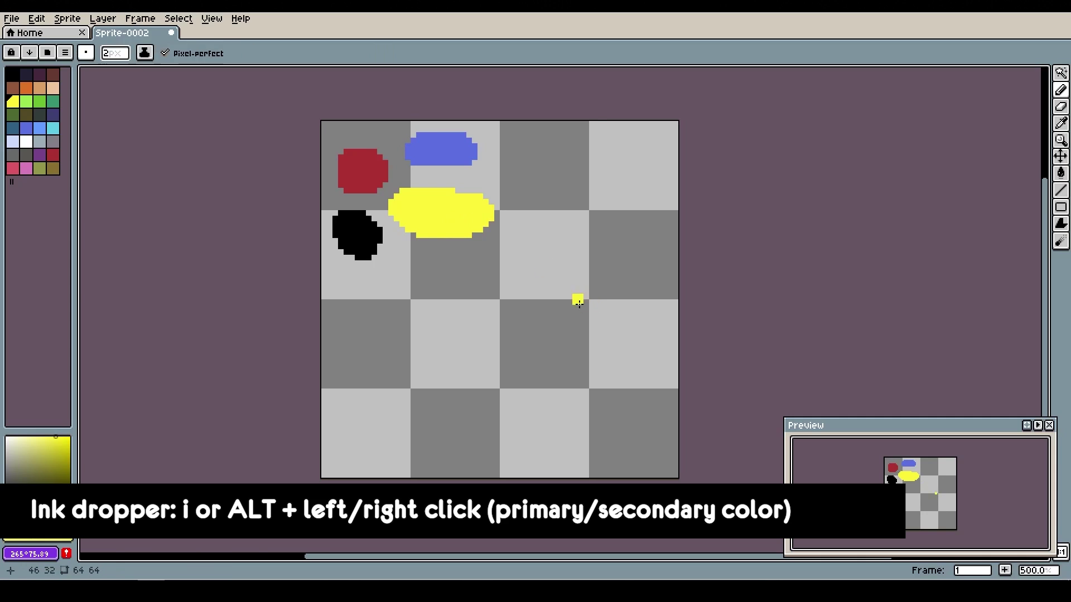
left_click_drag(576, 296, 591, 295)
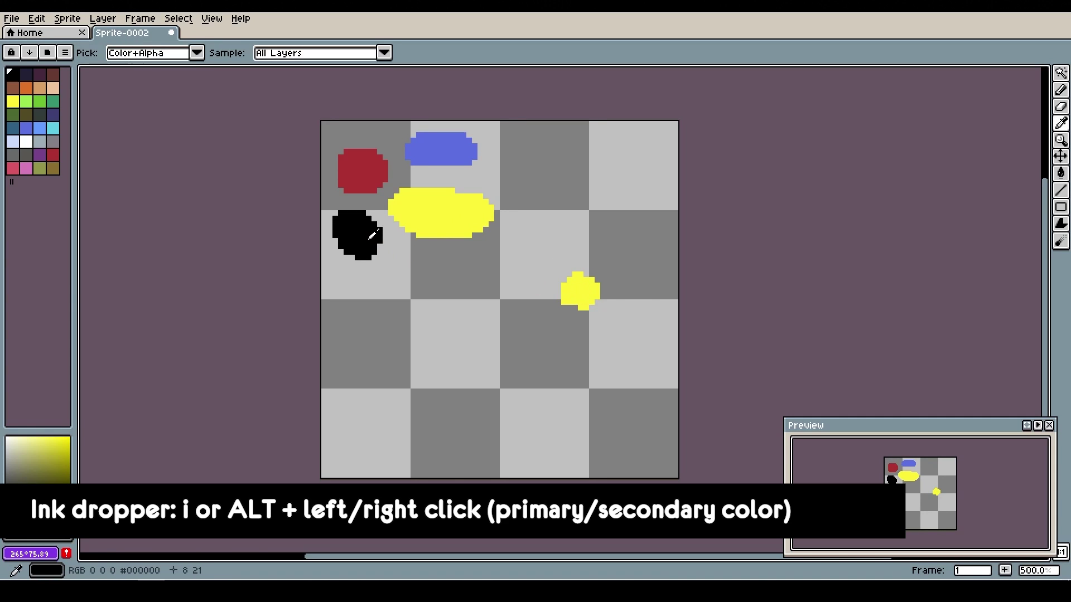
left_click(356, 232, "alt")
left_click_drag(551, 329, 527, 322)
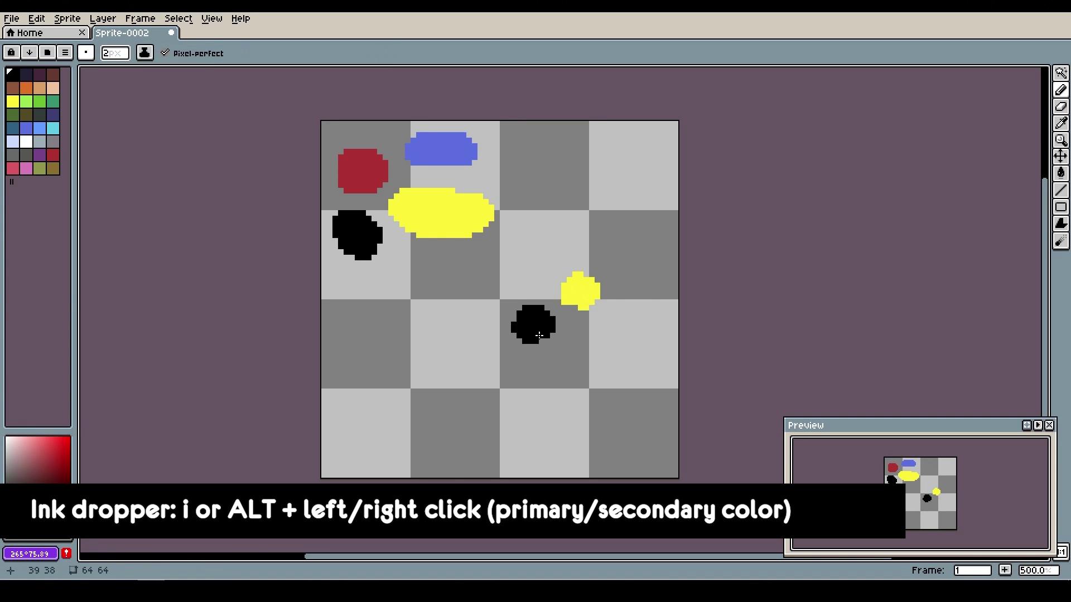
left_click(456, 142, "alt")
mouse_move(600, 229)
left_mouse_down()
mouse_move(599, 251)
mouse_move(596, 238)
mouse_move(583, 256)
mouse_move(604, 248)
mouse_move(429, 181)
mouse_move(612, 280)
mouse_move(632, 268)
mouse_move(611, 328)
mouse_move(572, 354)
mouse_move(529, 360)
mouse_move(488, 342)
mouse_move(532, 239)
mouse_move(580, 205)
mouse_move(636, 223)
left_mouse_up()
left_click(380, 170, "alt")
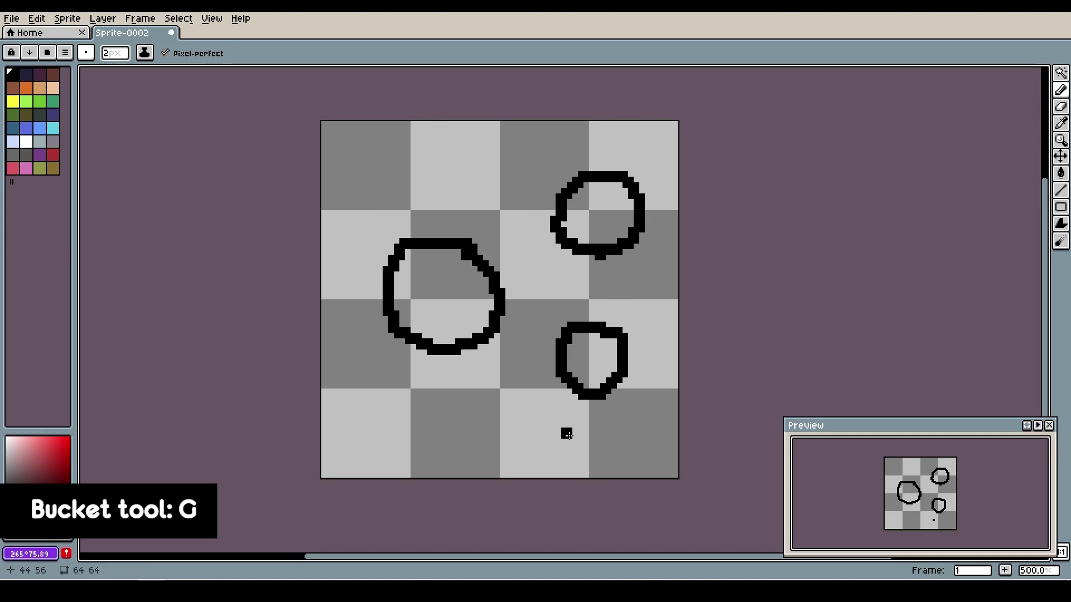
Bucket-fill the left circle red, the top-right yellow and the bottom-right light blue.
key("g")
left_click(433, 281)
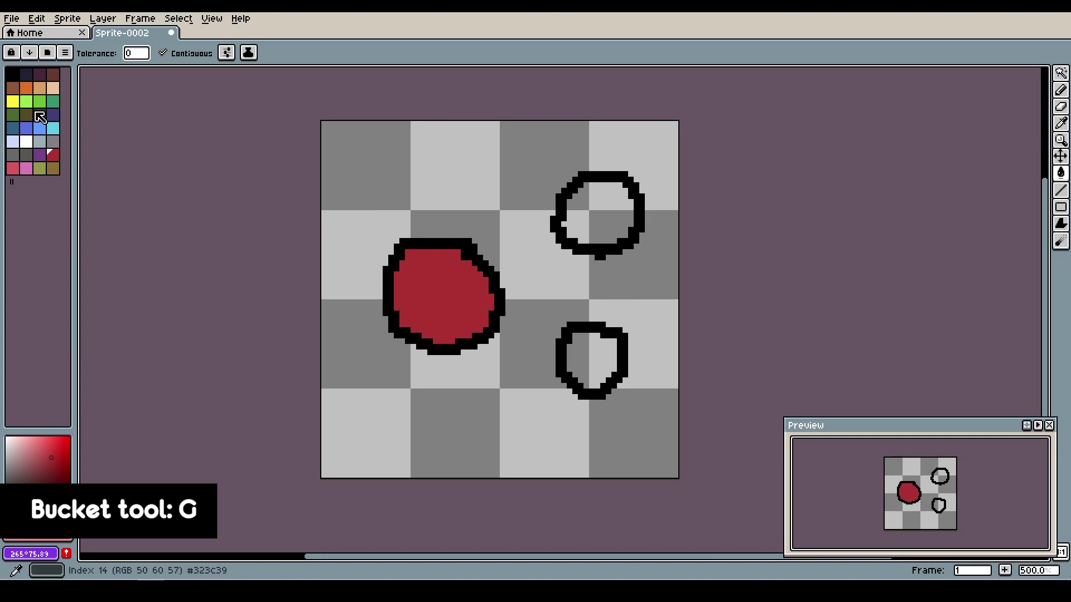
left_click(12, 101)
left_click(564, 195)
left_click(40, 127)
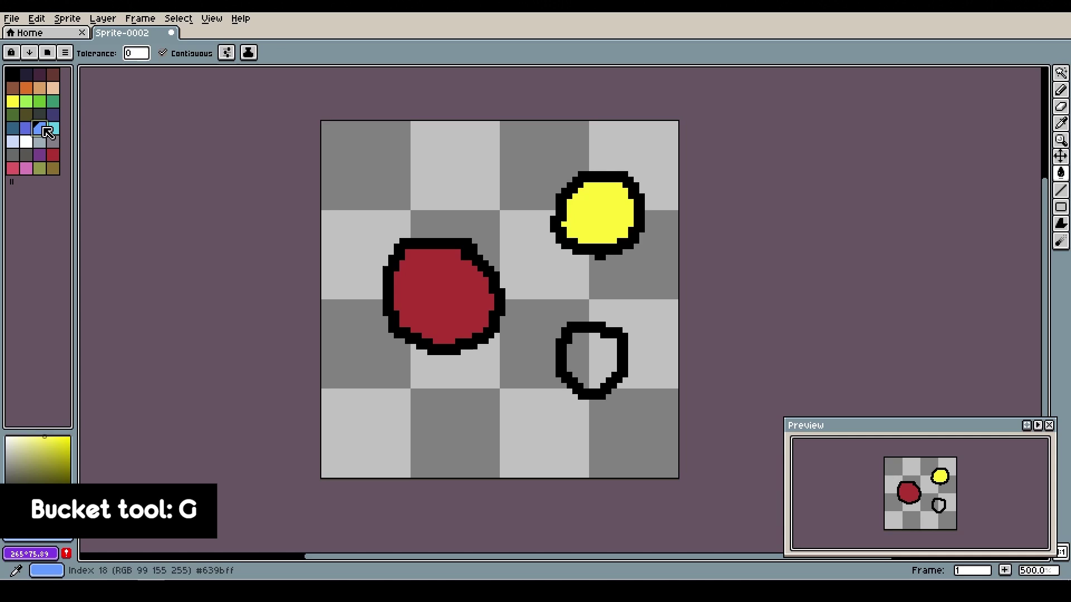
left_click(590, 357)
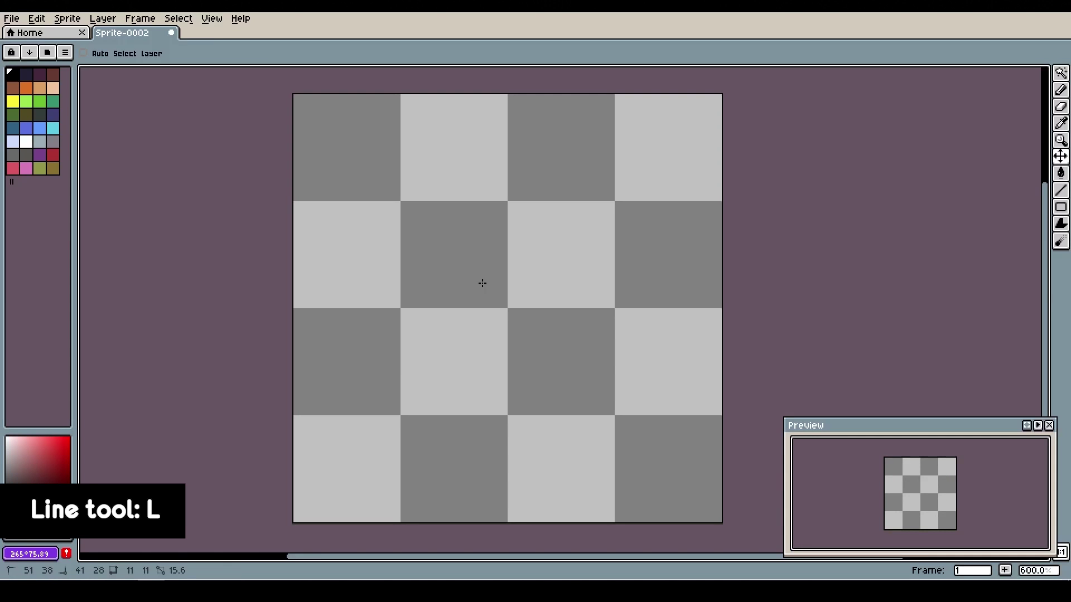
Draw three long diagonal straight lines across the canvas with a 1px brush.
key("l")
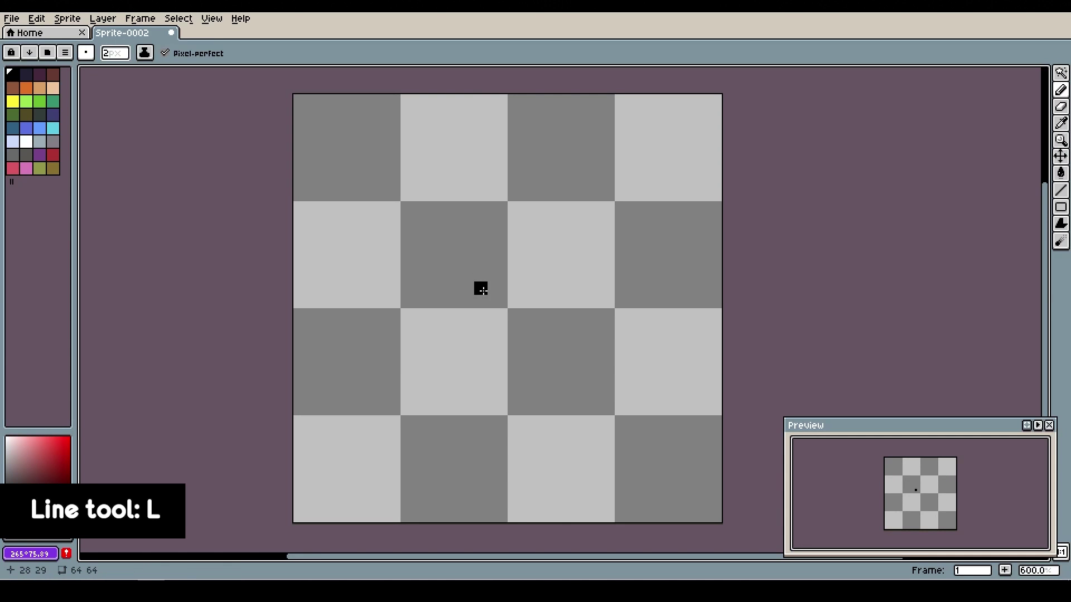
left_click(1061, 190)
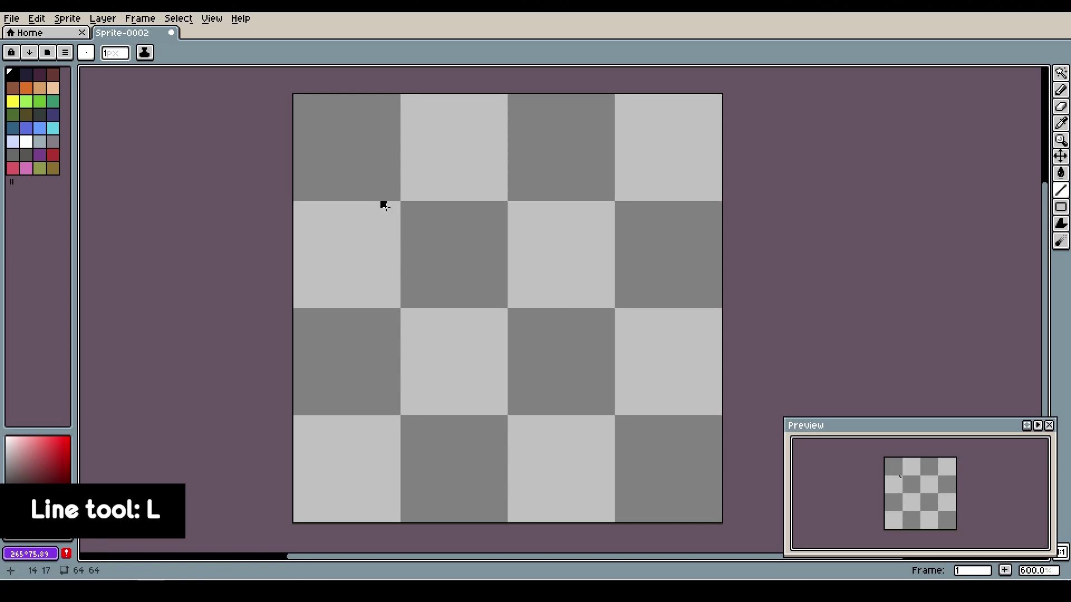
left_click_drag(377, 205, 584, 178)
left_click_drag(377, 292, 631, 238)
left_click_drag(371, 365, 671, 315)
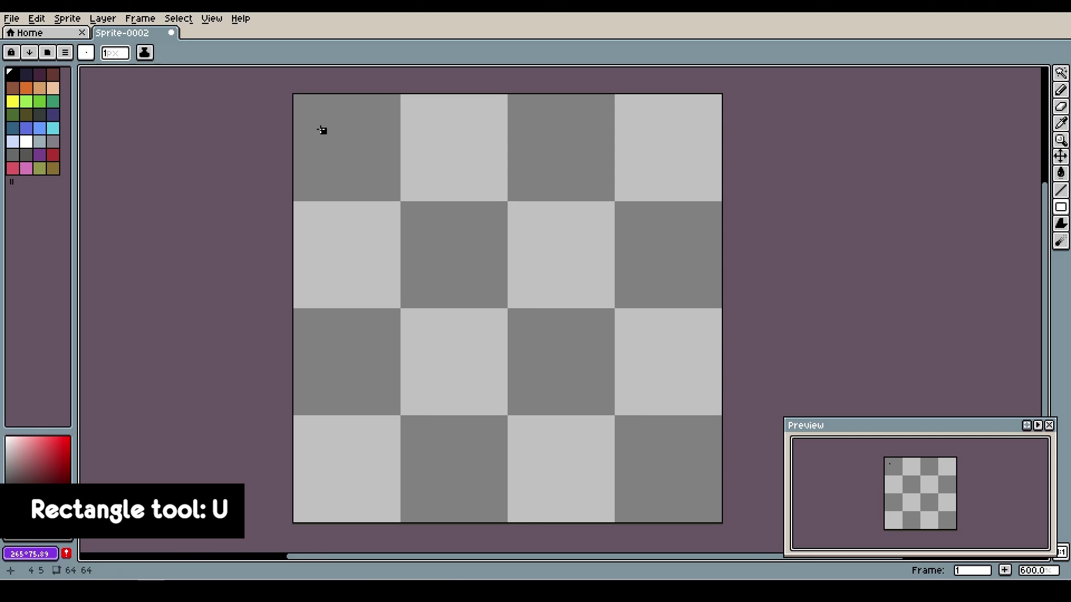
Draw rectangle outlines plus one filled black rectangle at the top right.
left_click_drag(322, 130, 473, 220)
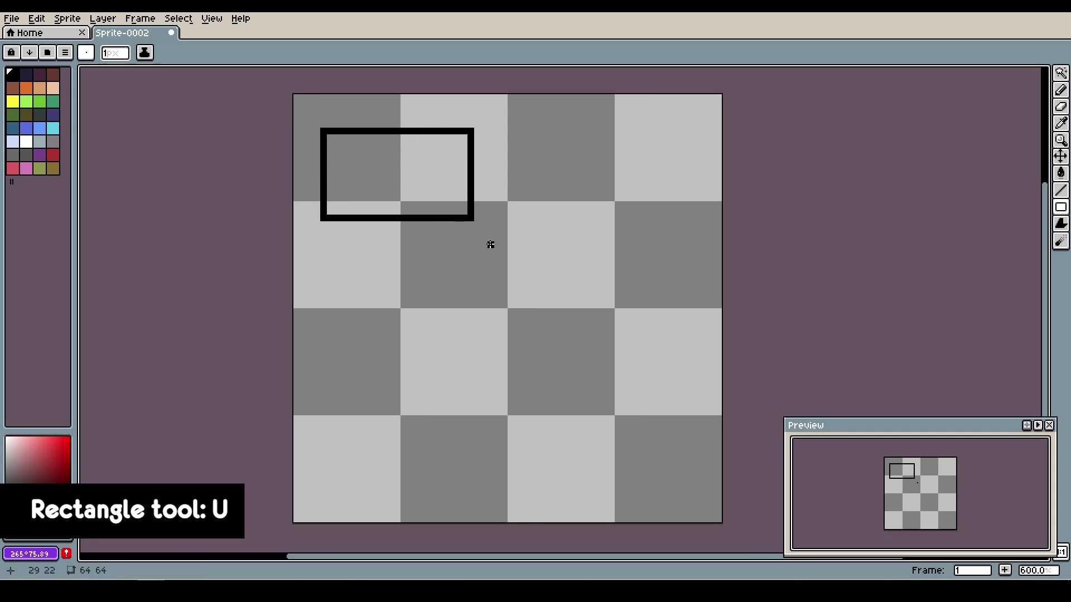
left_click_drag(497, 151, 657, 259)
key("u")
left_click_drag(322, 257, 448, 352)
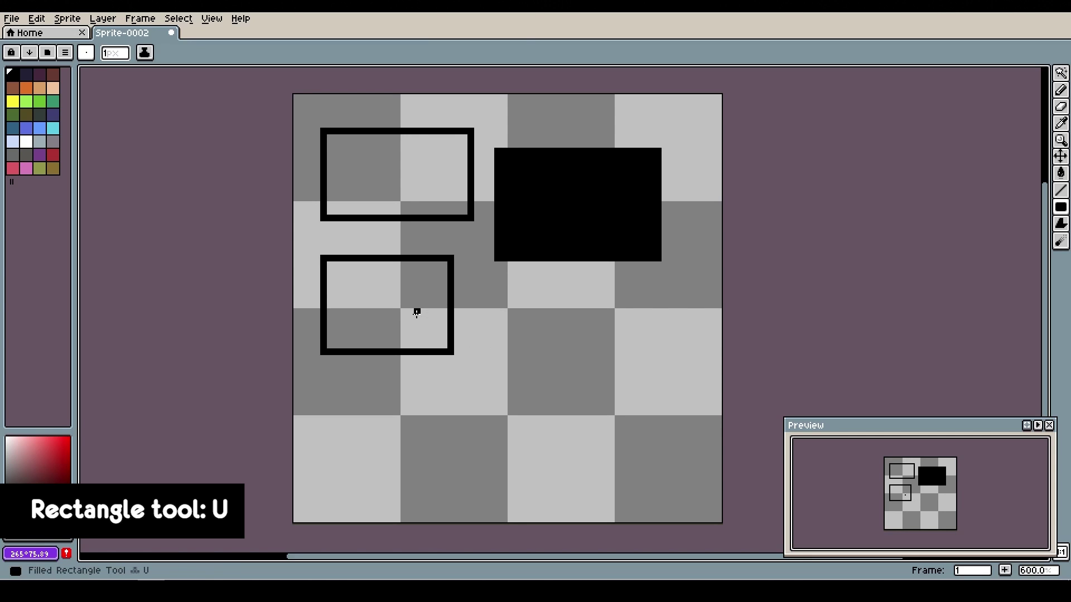
left_click_drag(417, 312, 504, 399)
Draw three circle outlines and a large filled black disc at the lower right.
key("shift+u")
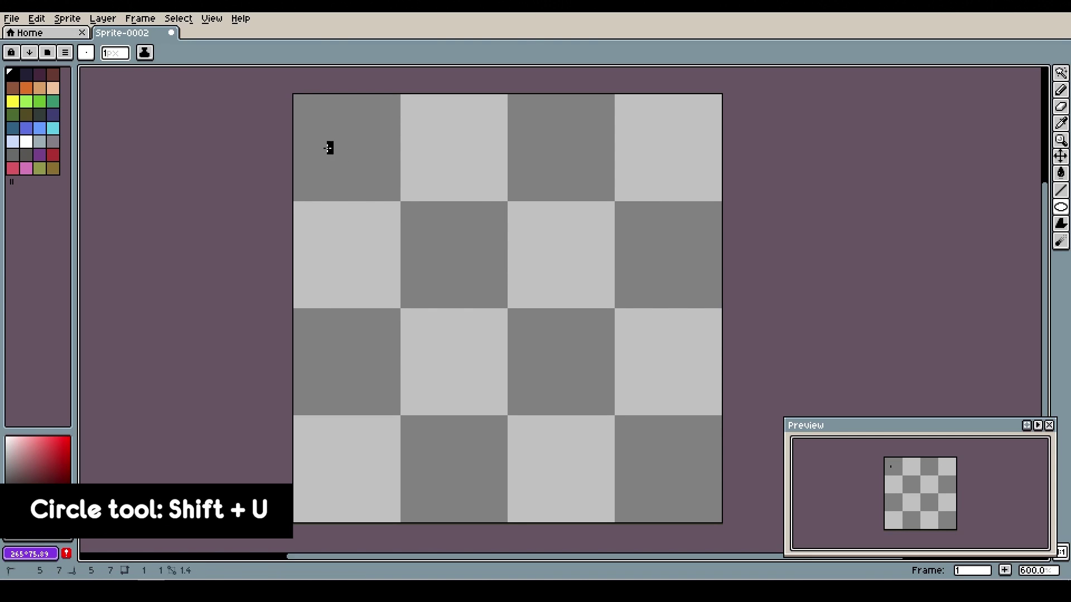
left_click_drag(330, 147, 462, 260)
left_click_drag(514, 161, 641, 274)
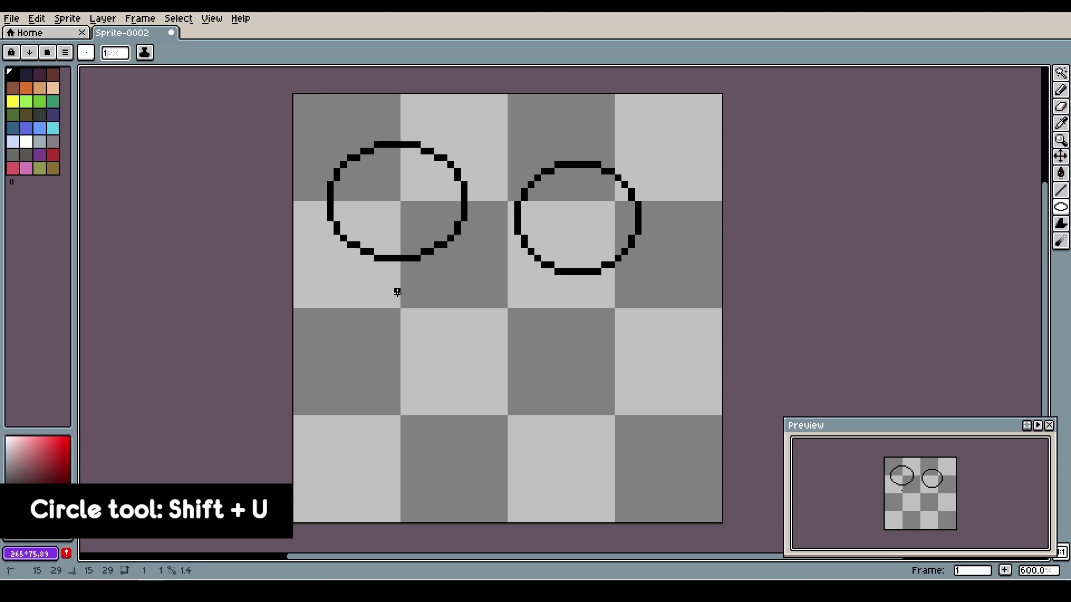
left_click_drag(397, 292, 485, 377)
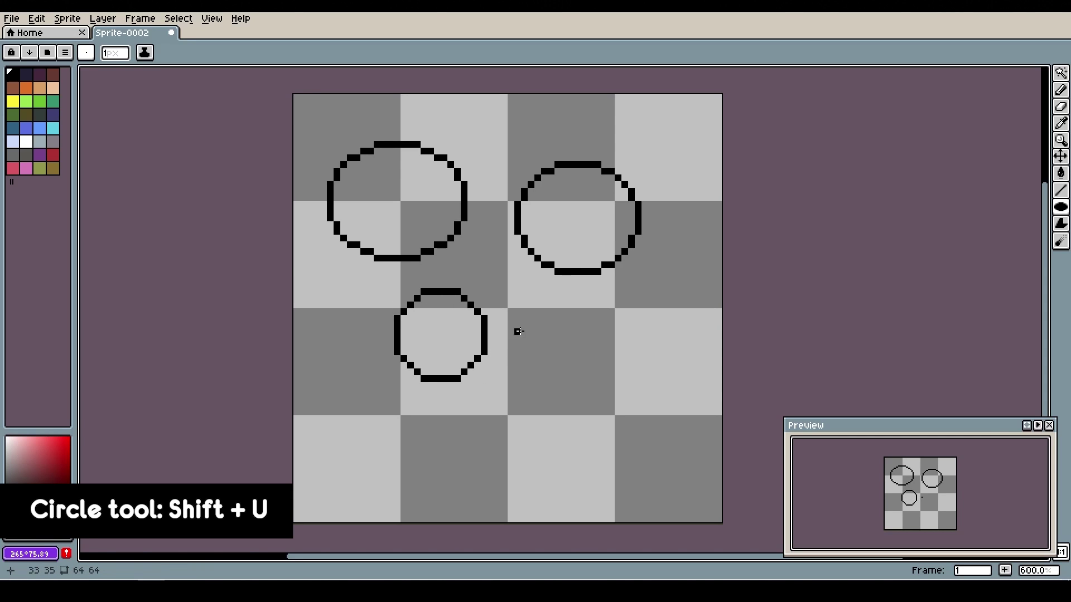
left_click_drag(545, 304, 672, 427)
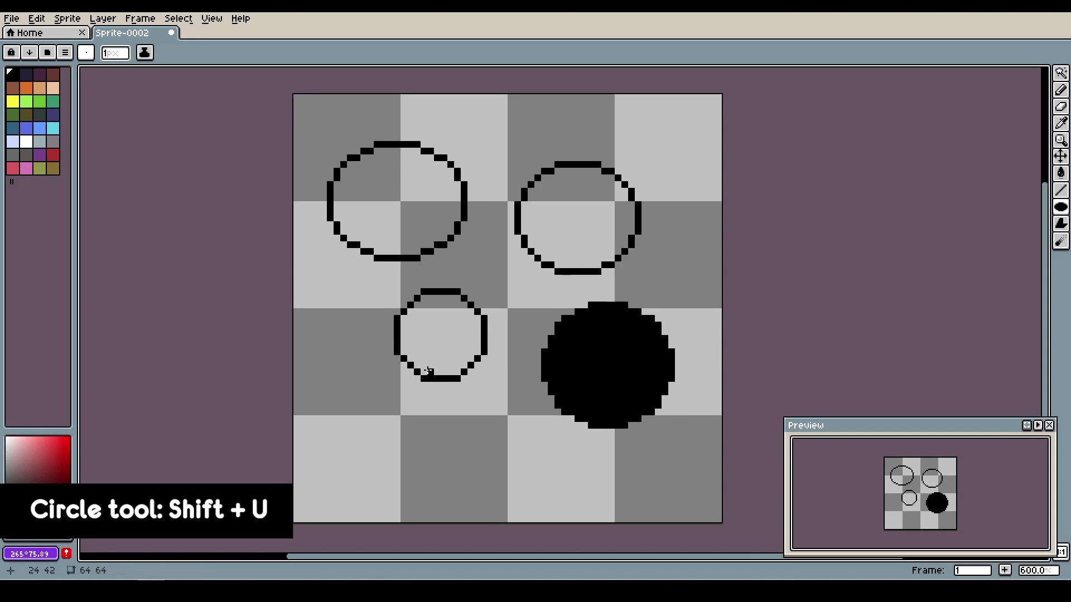
Draw a small ellipse at the left, then blur the yellow blob's lower-right red edge.
left_click_drag(320, 321, 469, 456)
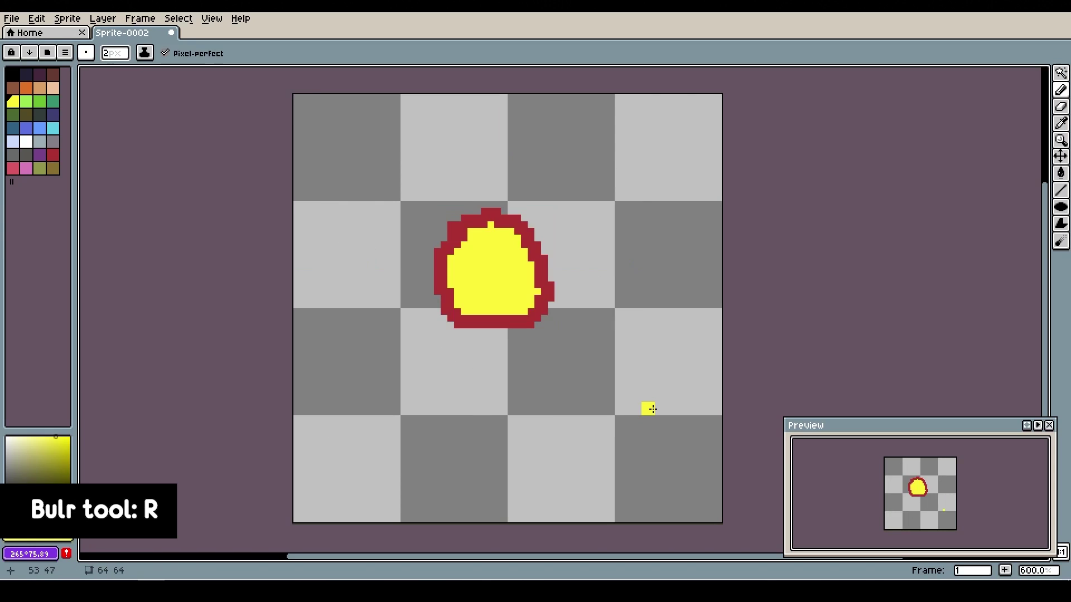
key("r")
mouse_move(554, 317)
left_mouse_down()
mouse_move(521, 339)
mouse_move(474, 337)
mouse_move(440, 320)
mouse_move(432, 277)
mouse_move(439, 236)
mouse_move(469, 216)
mouse_move(508, 217)
mouse_move(535, 242)
mouse_move(540, 275)
left_mouse_up()
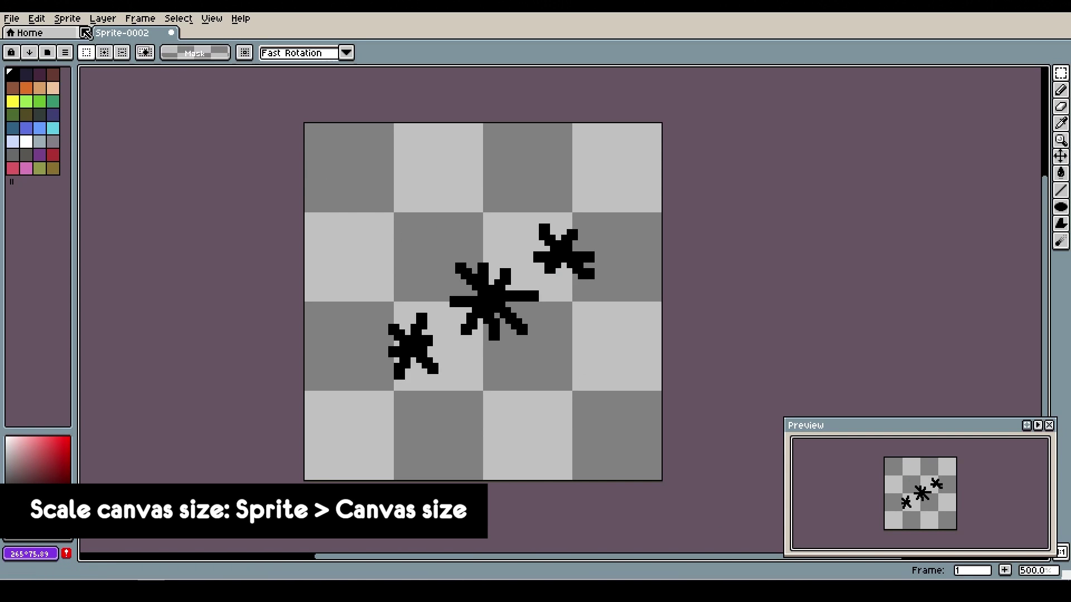
Resize via Sprite > Canvas Size, then open Sprite > Sprite Size for a wider, shorter canvas.
left_click(67, 18)
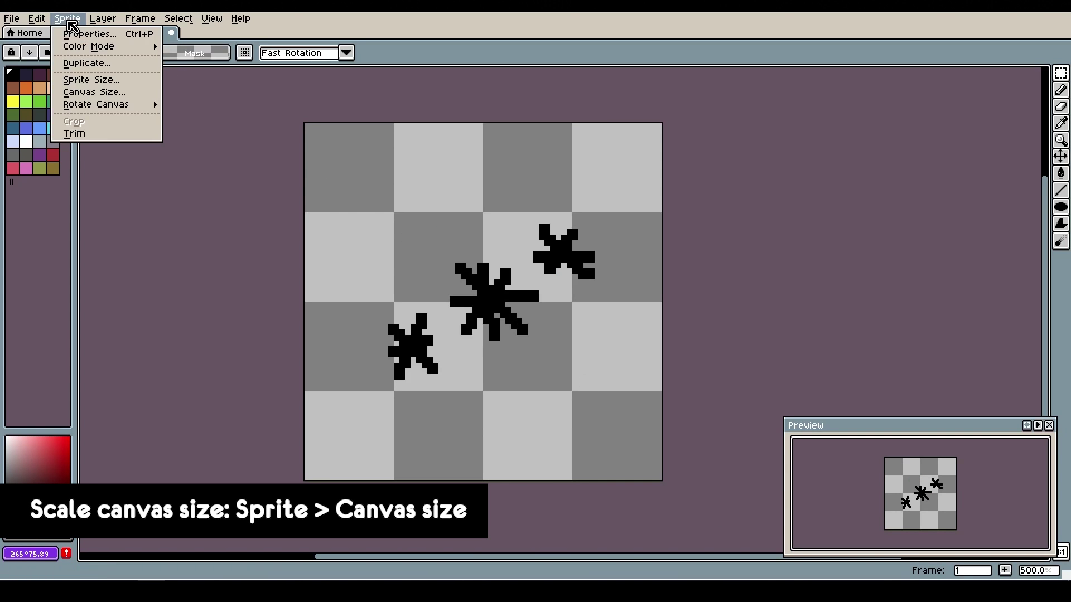
left_click(113, 92)
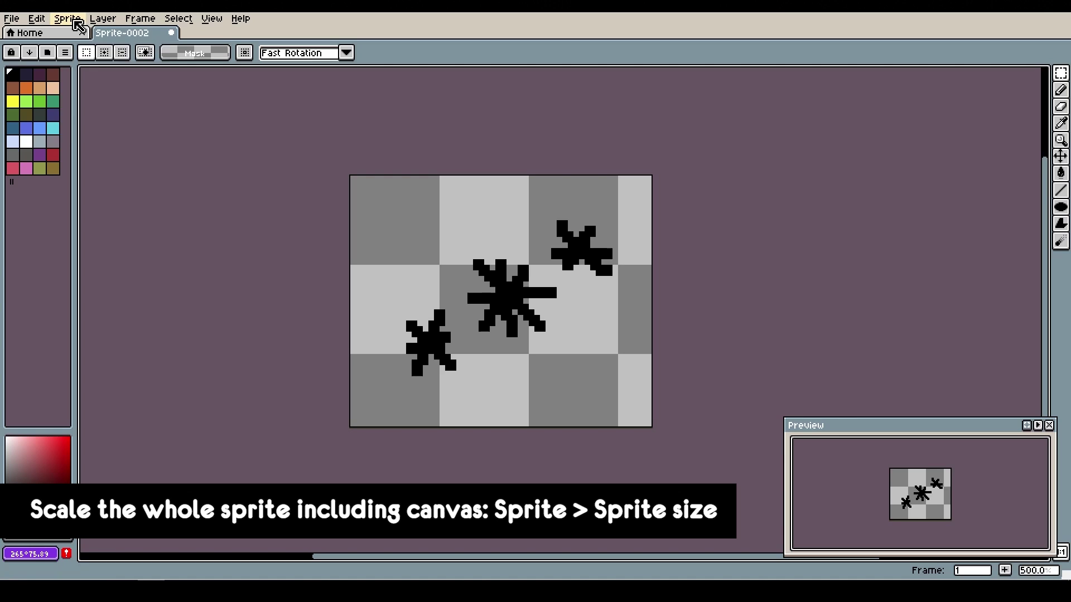
left_click(67, 19)
left_click(103, 85)
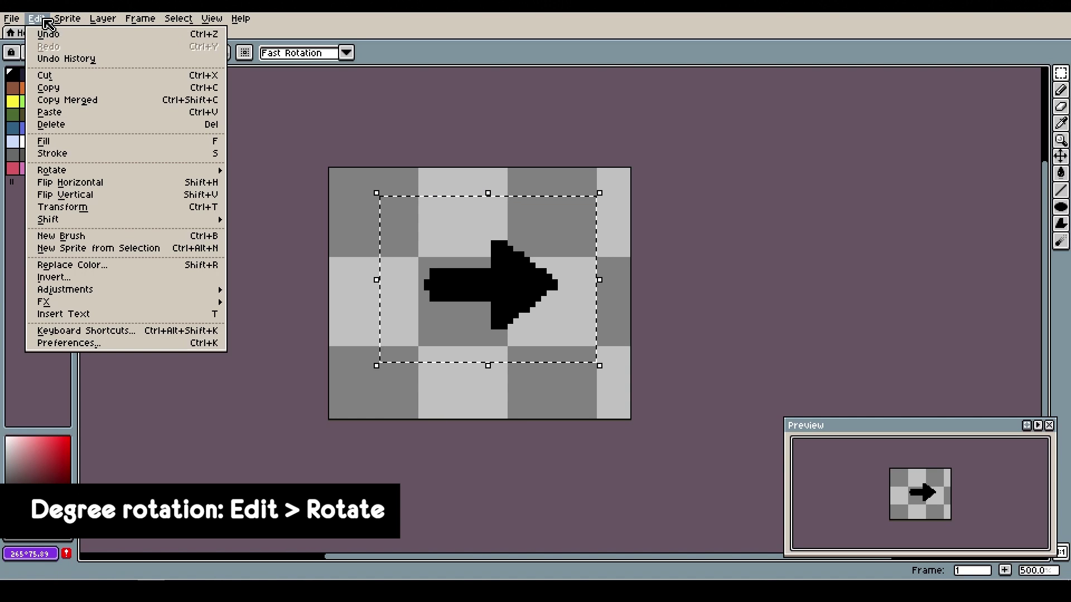
Rotate the arrow 90° CCW, mirror the character twice, flip it vertically, and place the text.
mouse_move(178, 175)
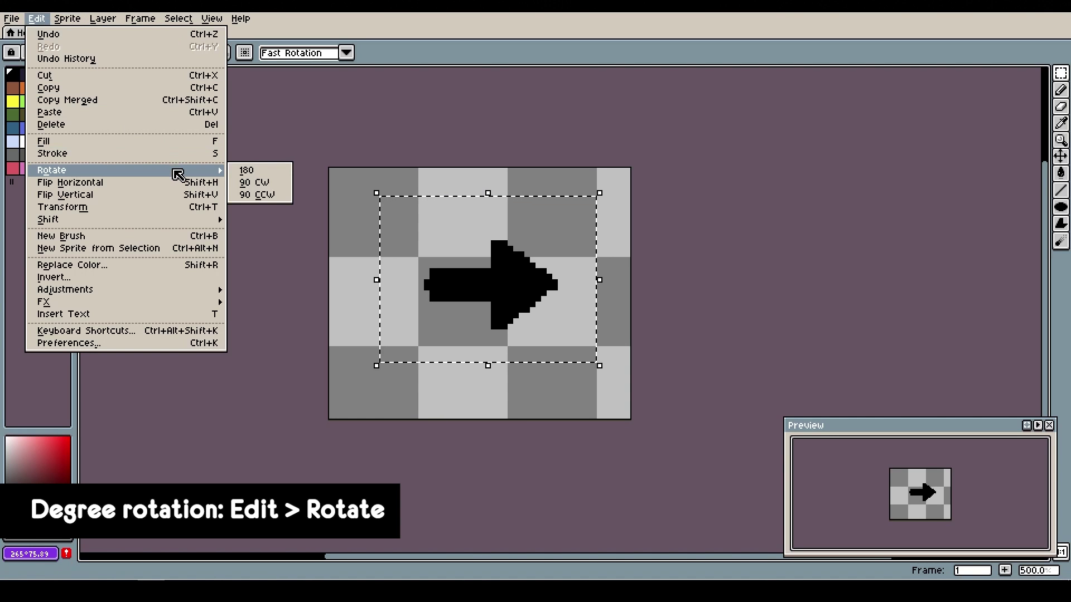
left_click(269, 195)
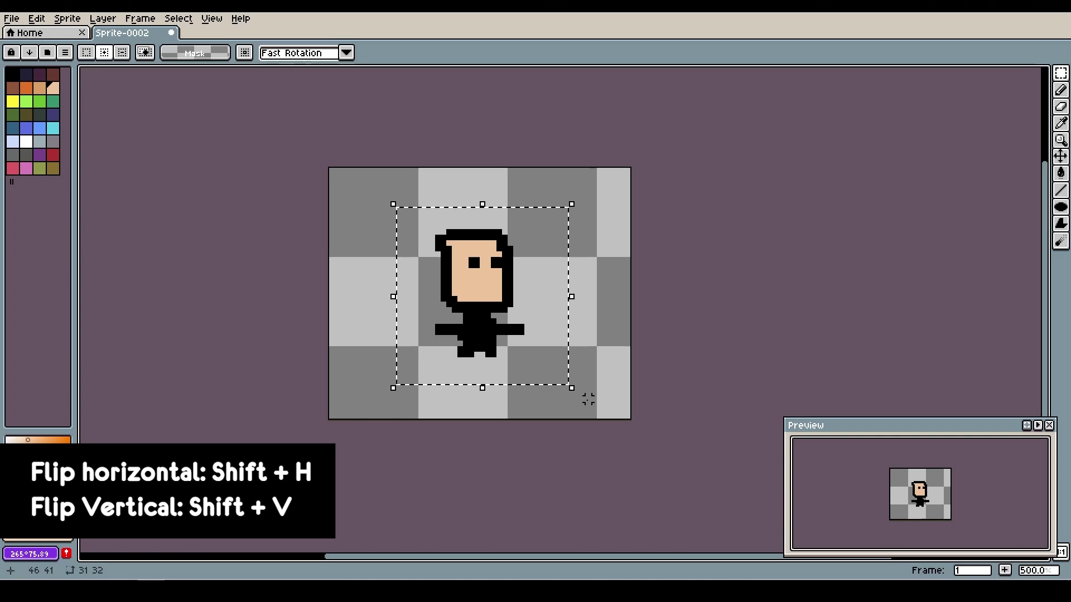
key("shift+h")
key("shift+h")
key("shift+h")
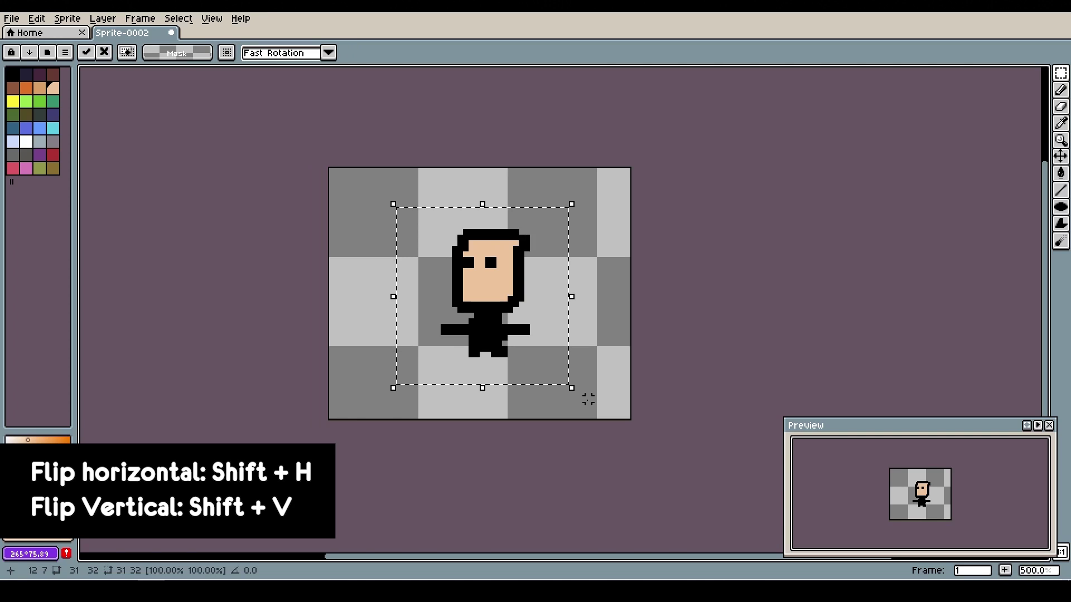
key("shift+h")
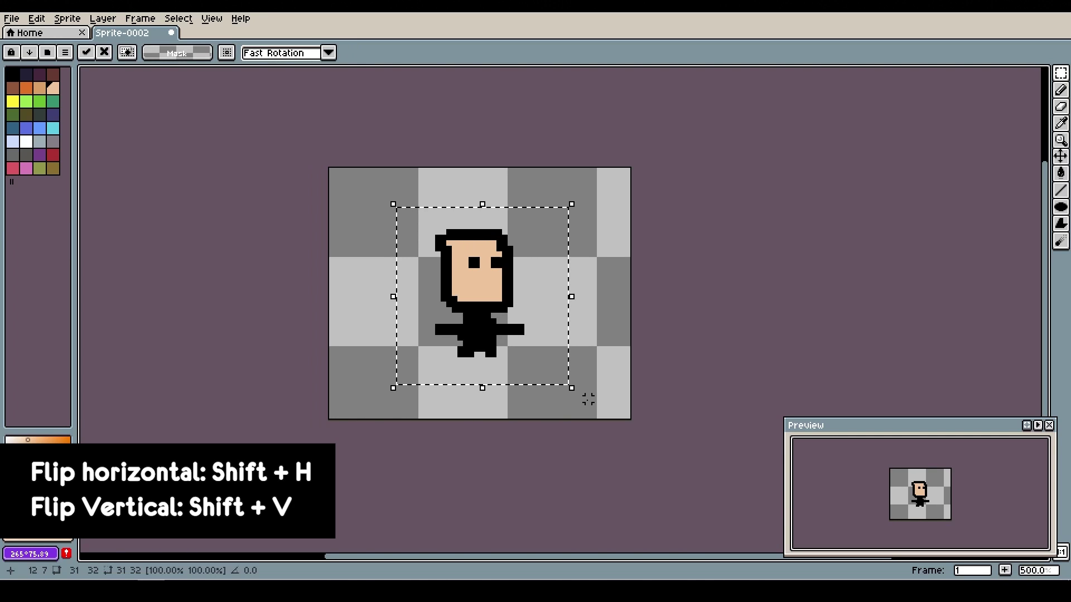
key("shift+v")
key("shift+v")
key("shift+v")
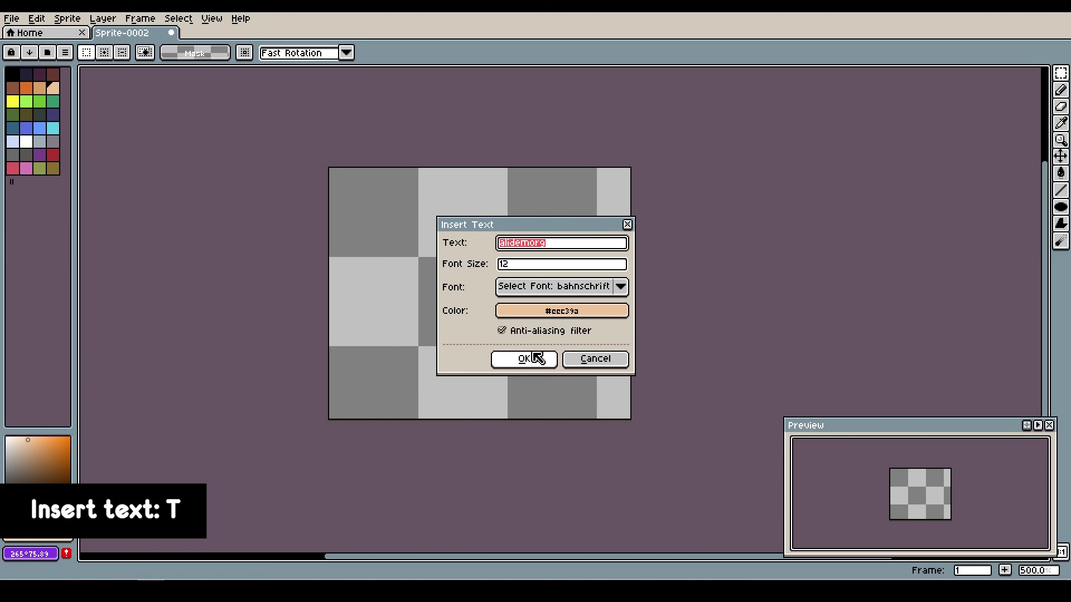
left_click(528, 366)
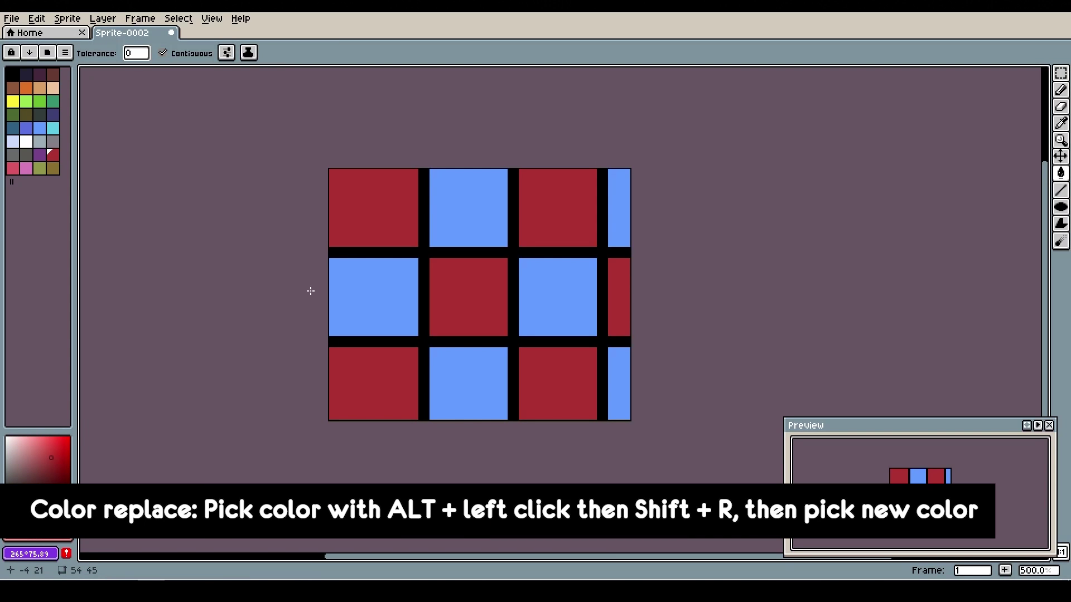
Sample the grid's blue and replace it with yellow from the palette using Shift+R.
key("alt")
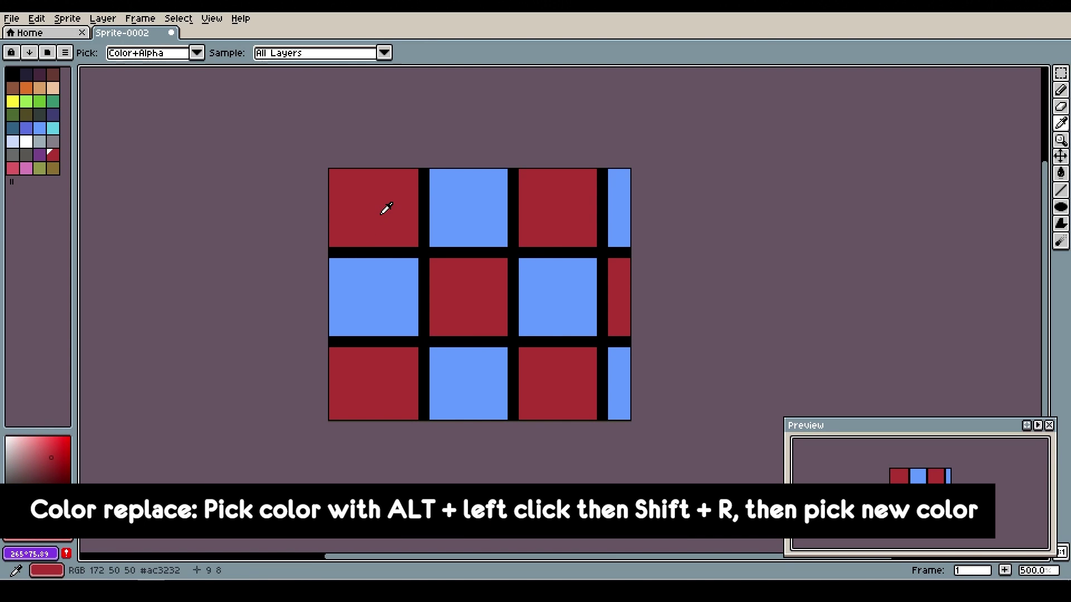
left_click(473, 206, "alt")
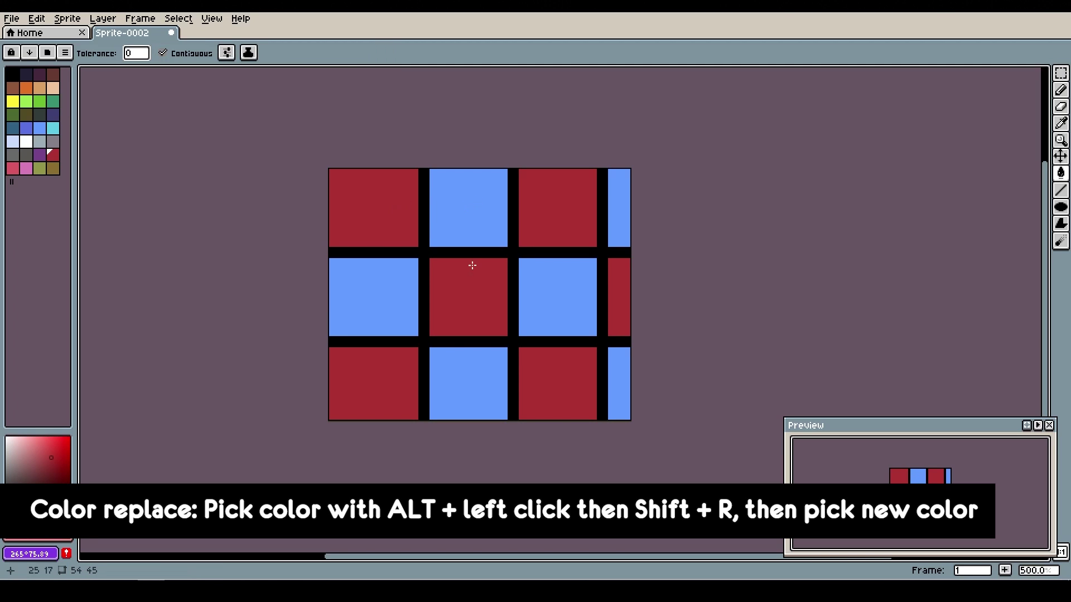
key("shift+r")
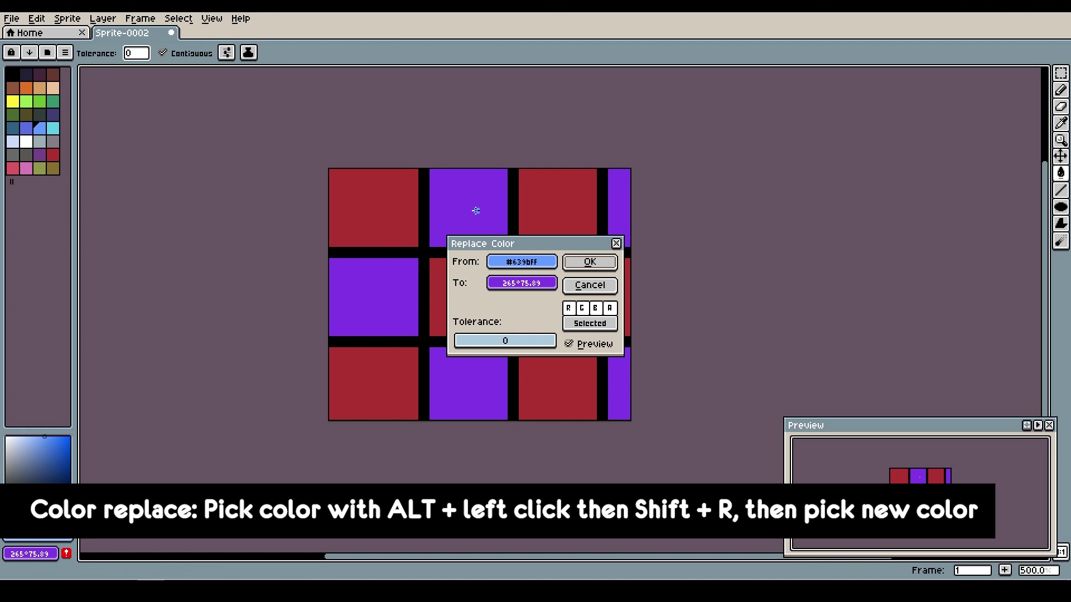
left_click_drag(523, 346, 435, 347)
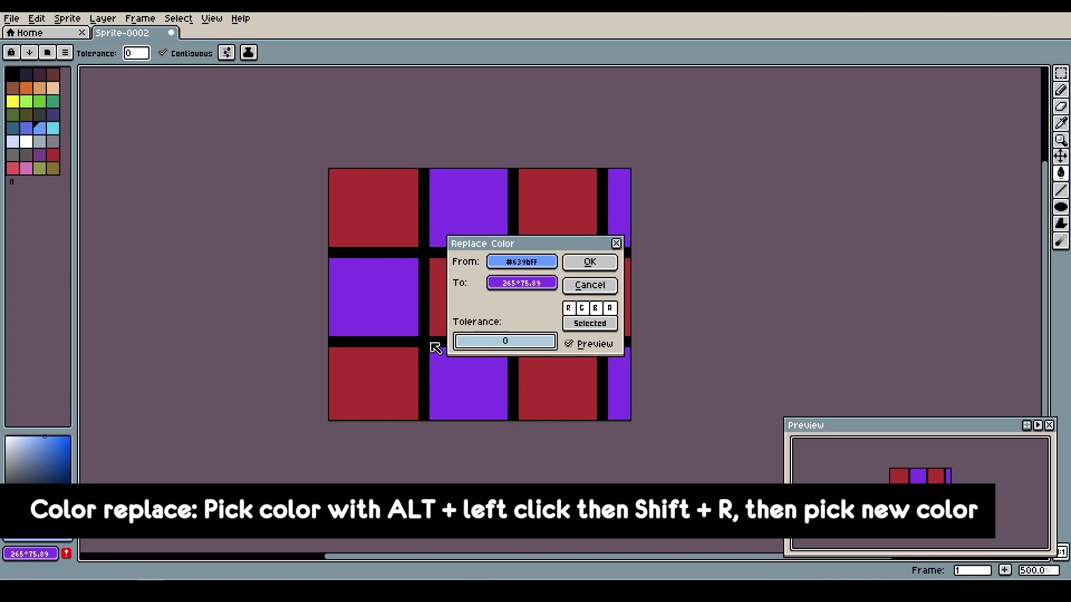
left_click(534, 284)
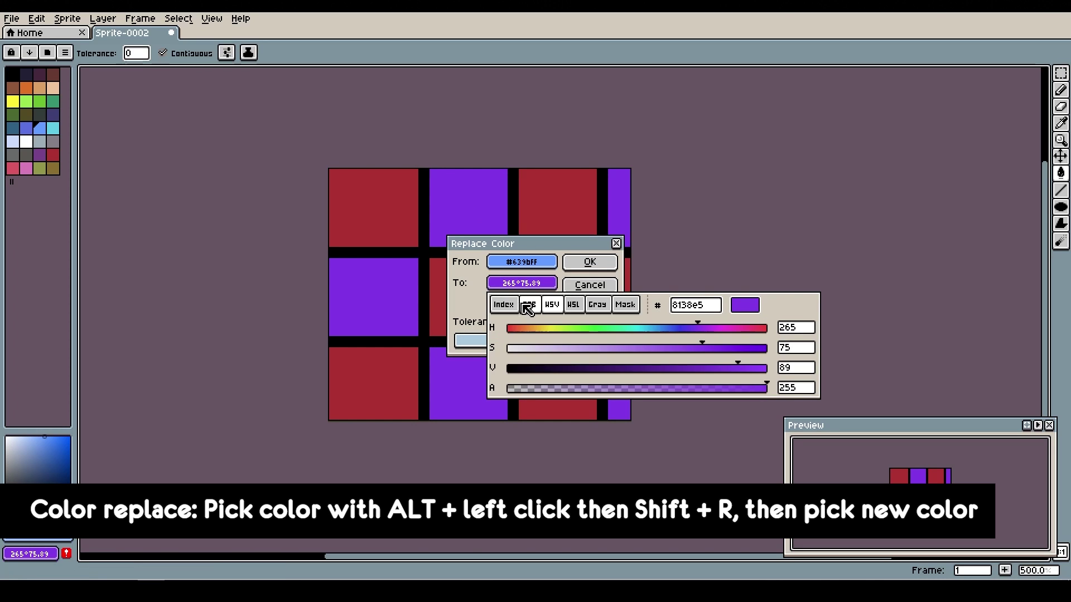
left_click(505, 304)
left_click(570, 330)
left_click(591, 265)
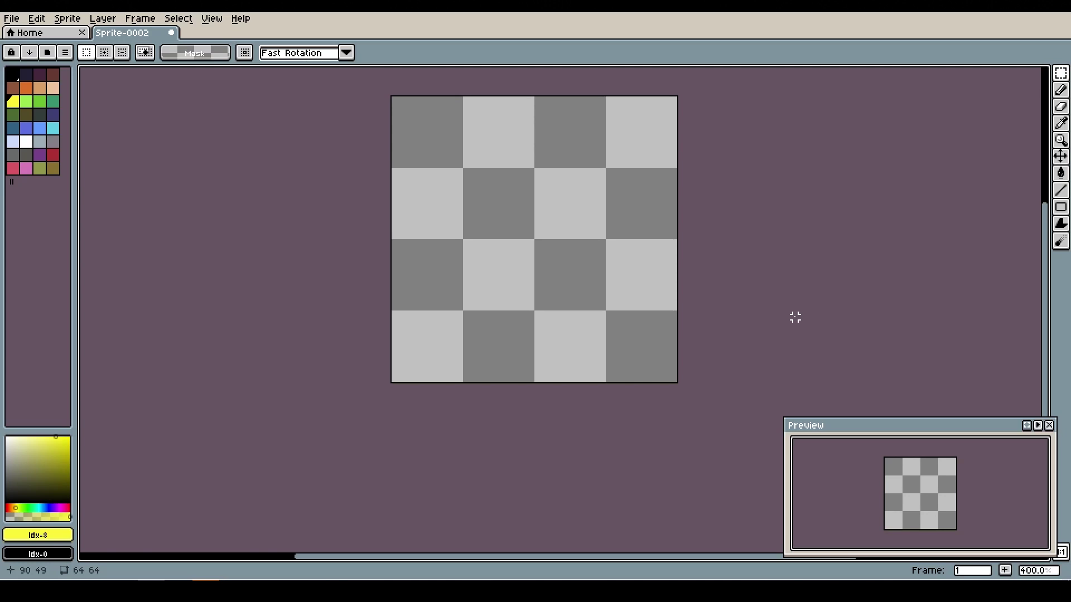
Show the timeline, add a new layer, and drag it below Layer 1.
key("Tab")
key("Tab")
key("Tab")
key("Tab")
key("Tab")
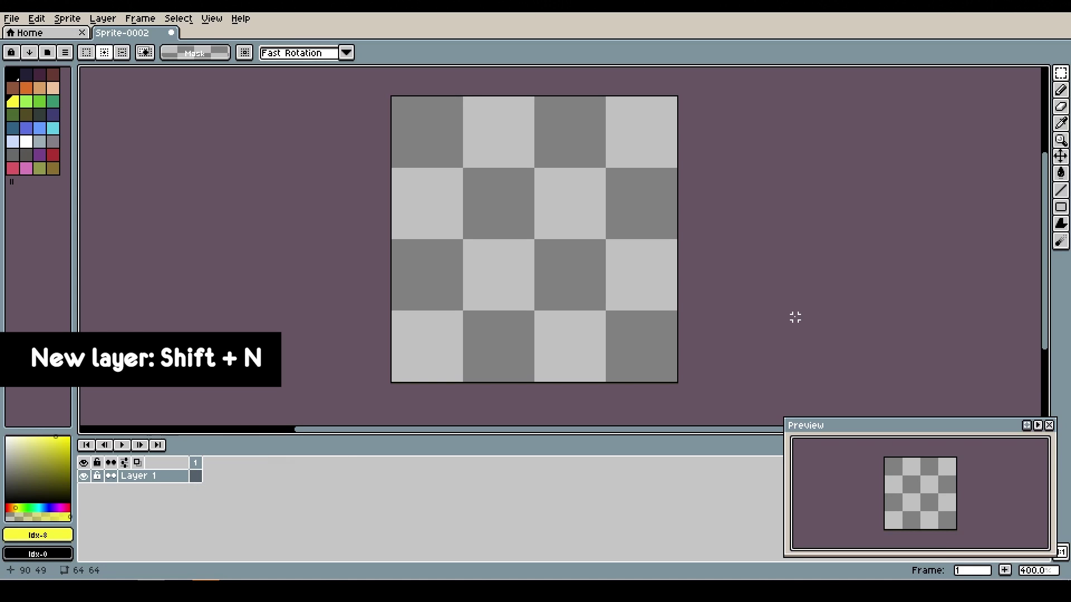
key("shift+n")
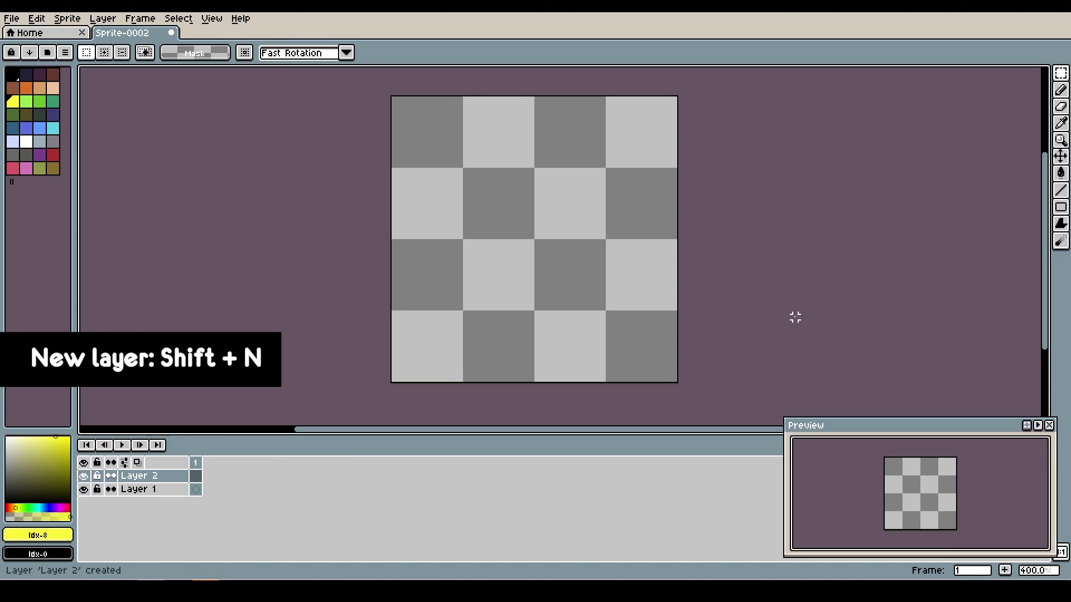
left_click(148, 478)
left_click_drag(146, 477, 143, 498)
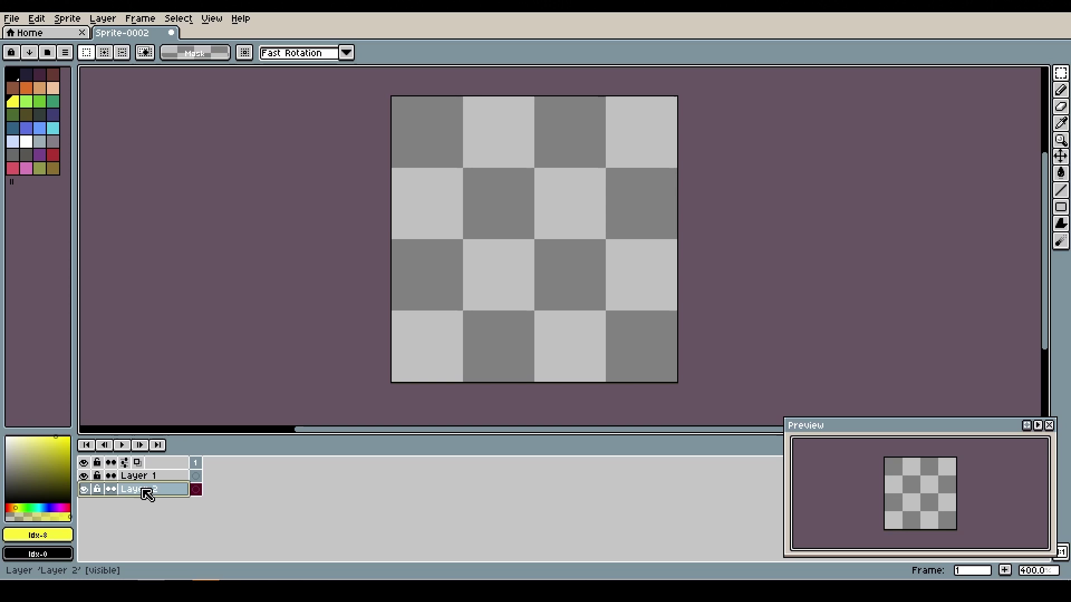
Rename the new layer to 'background'.
double_click(147, 491)
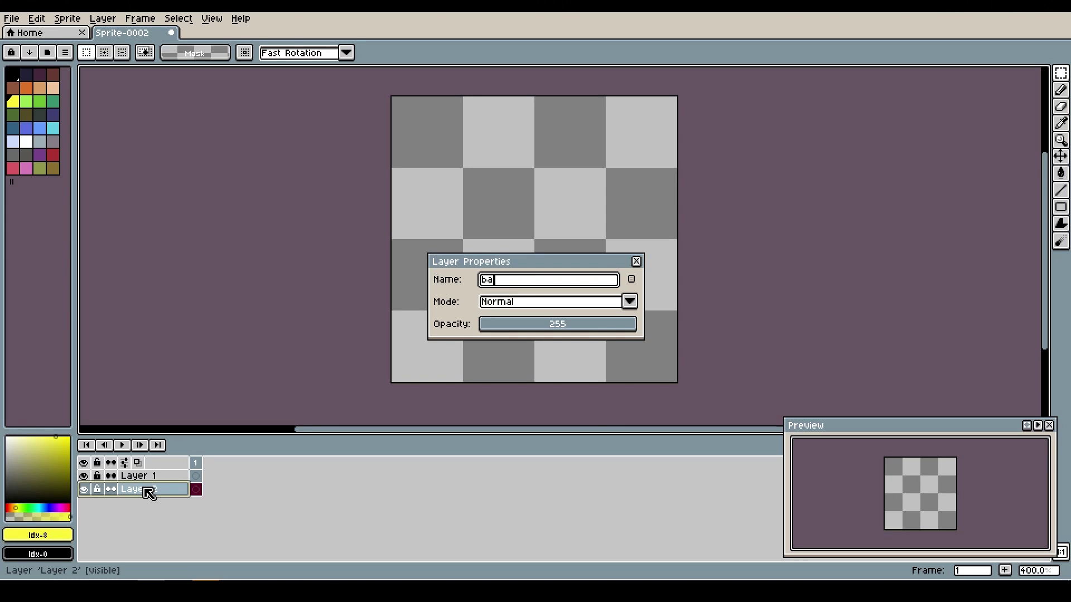
type("ckground")
key("Return")
Bucket-fill the background layer with dark navy, lock it, and select Layer 1.
key("g")
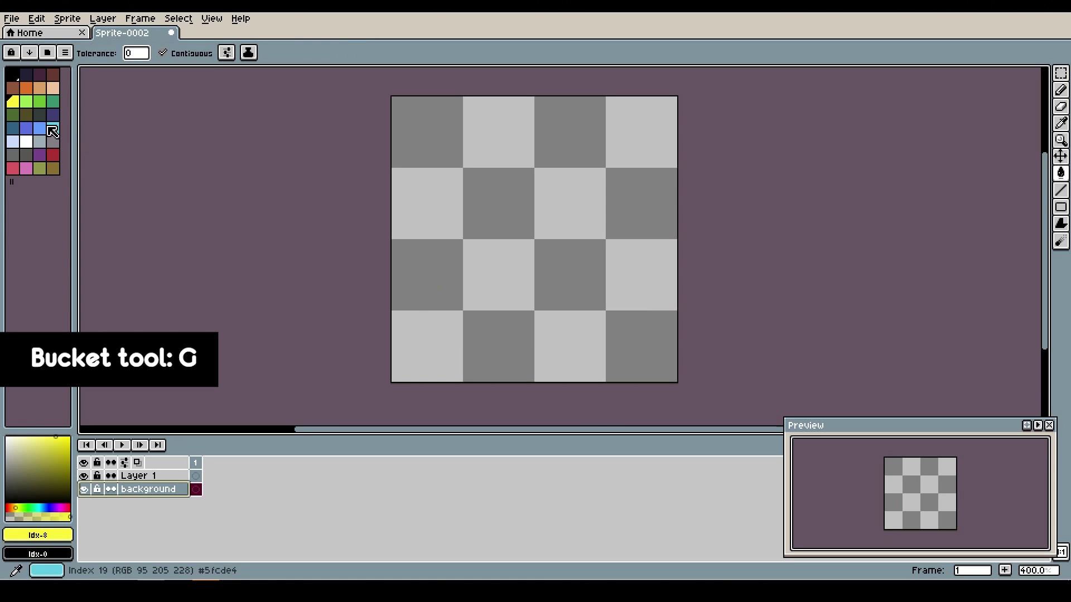
left_click(26, 74)
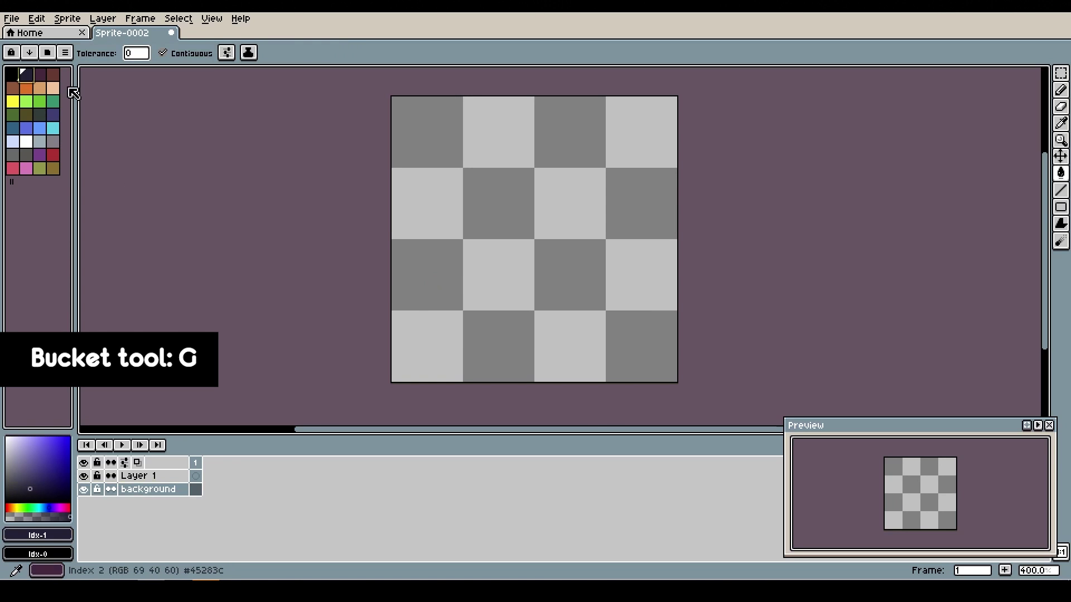
left_click(515, 236)
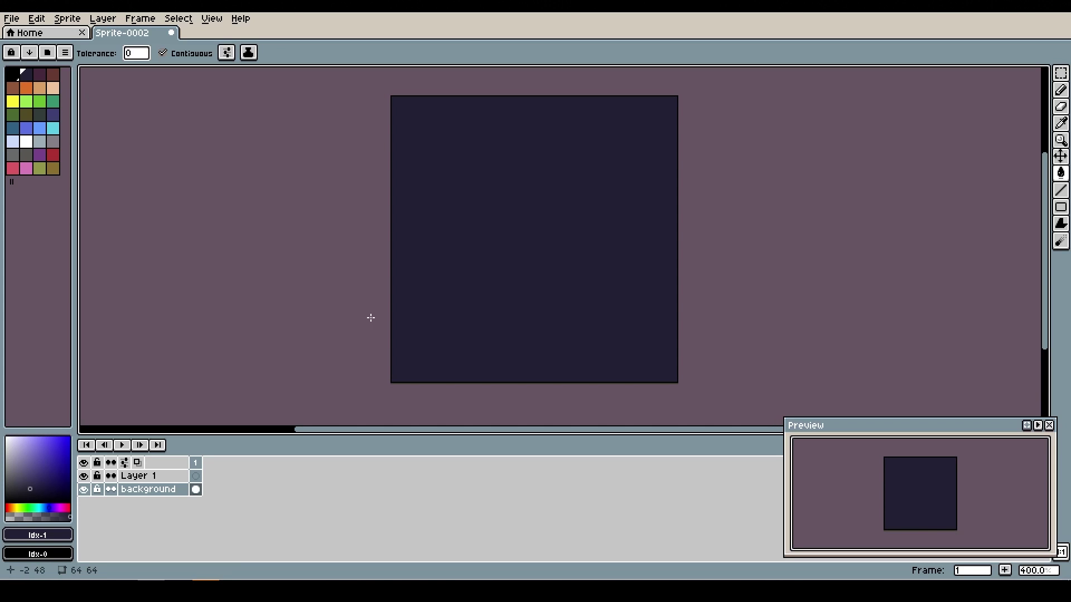
left_click(101, 488)
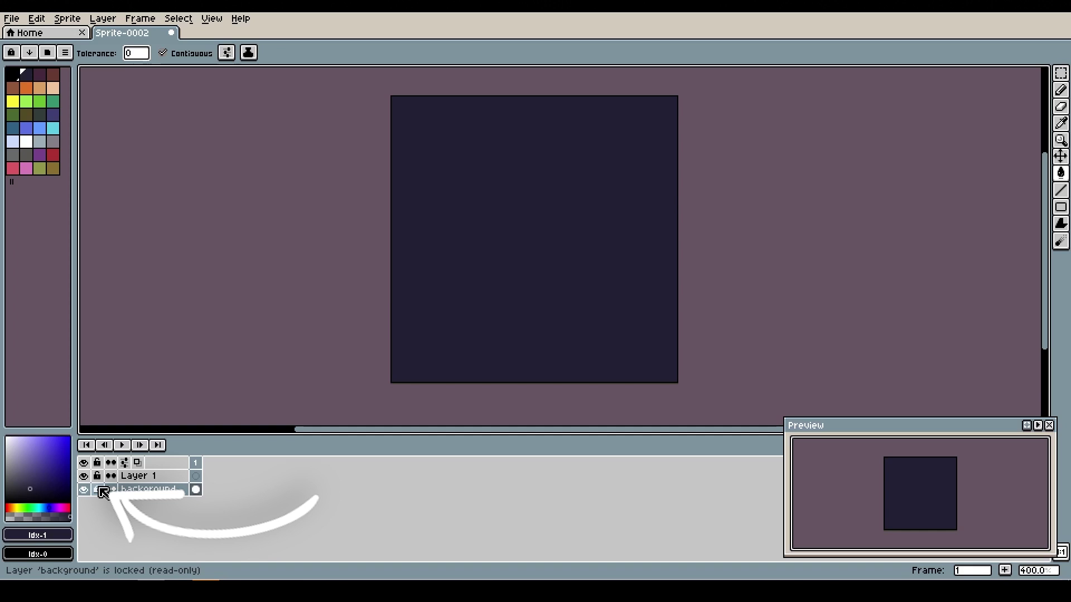
key("Up")
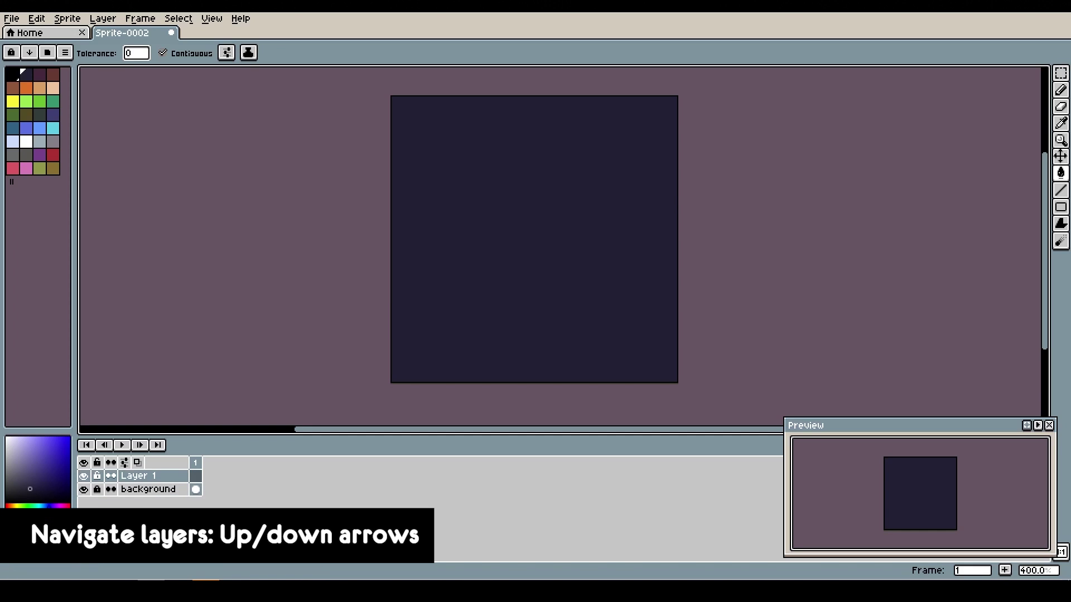
Add a second frame with Alt+N and step back to frame 1.
key("i")
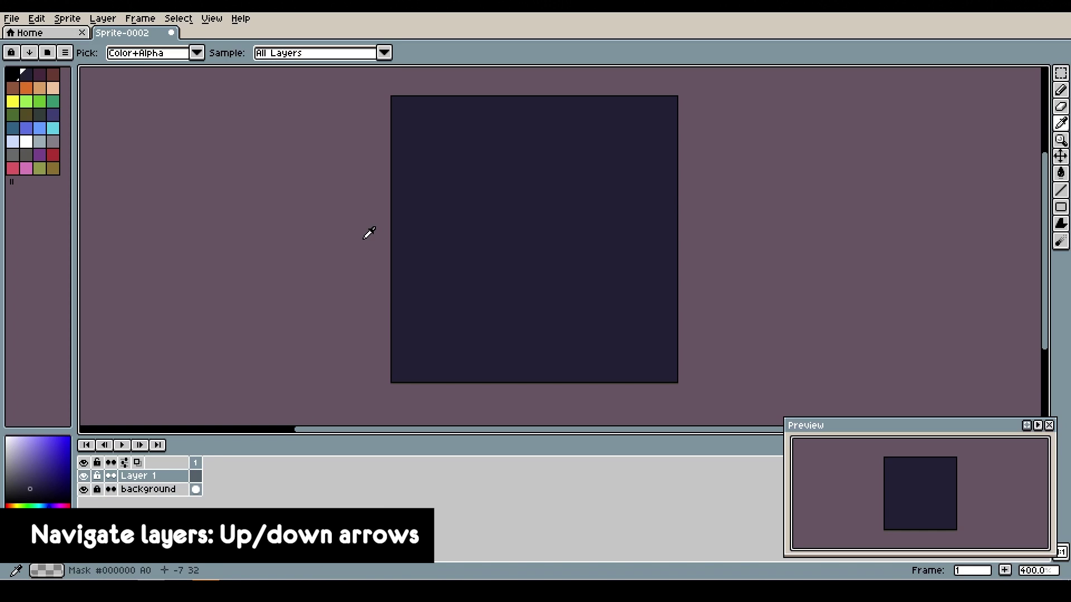
key("alt+n")
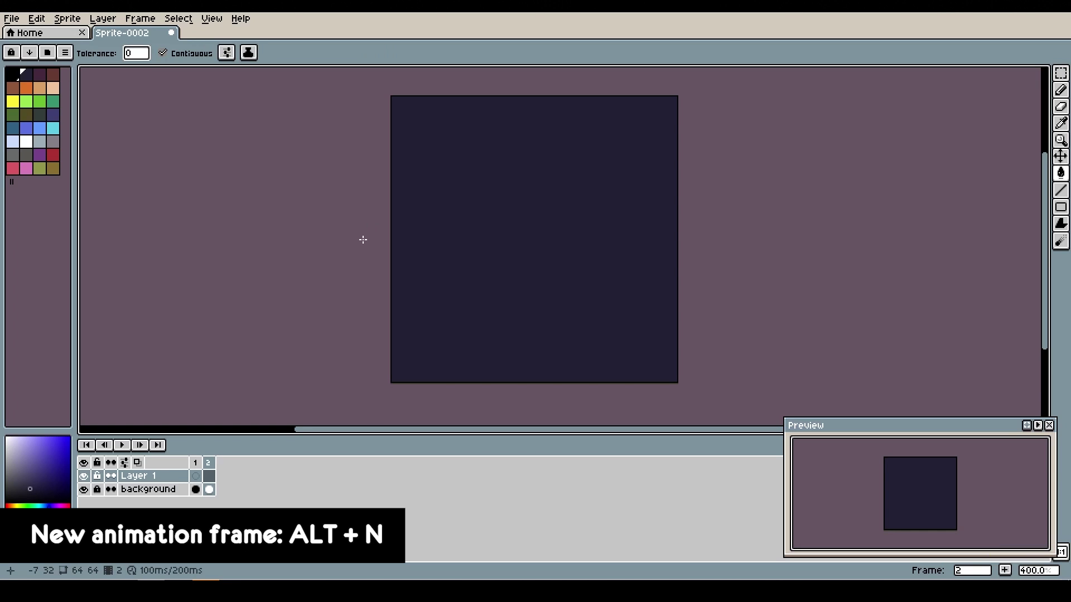
key("Left")
key("Right")
key("Left")
key("Right")
key("Left")
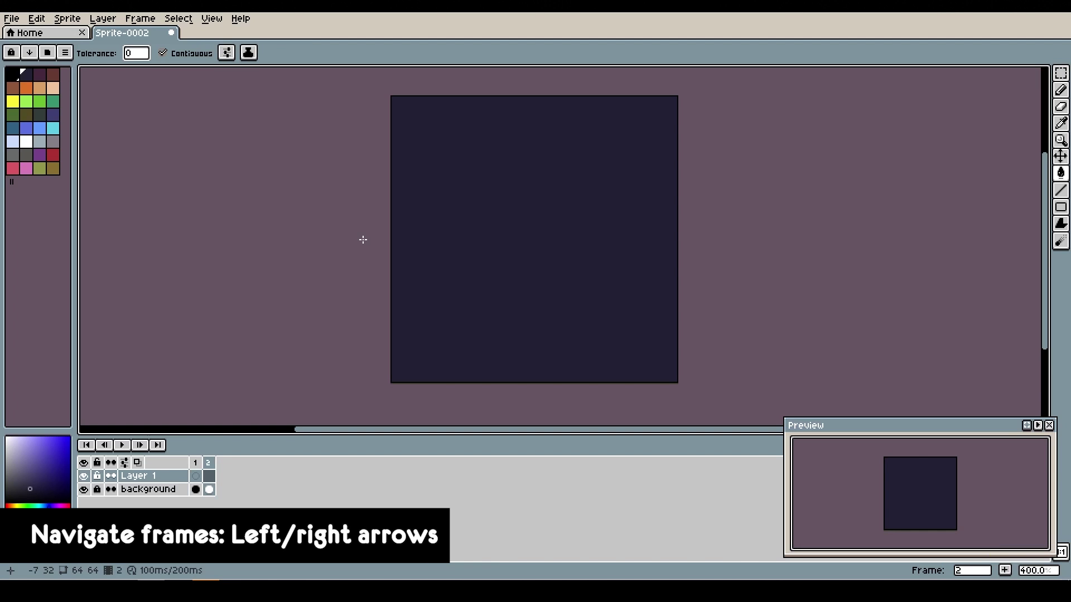
key("Right")
key("Left")
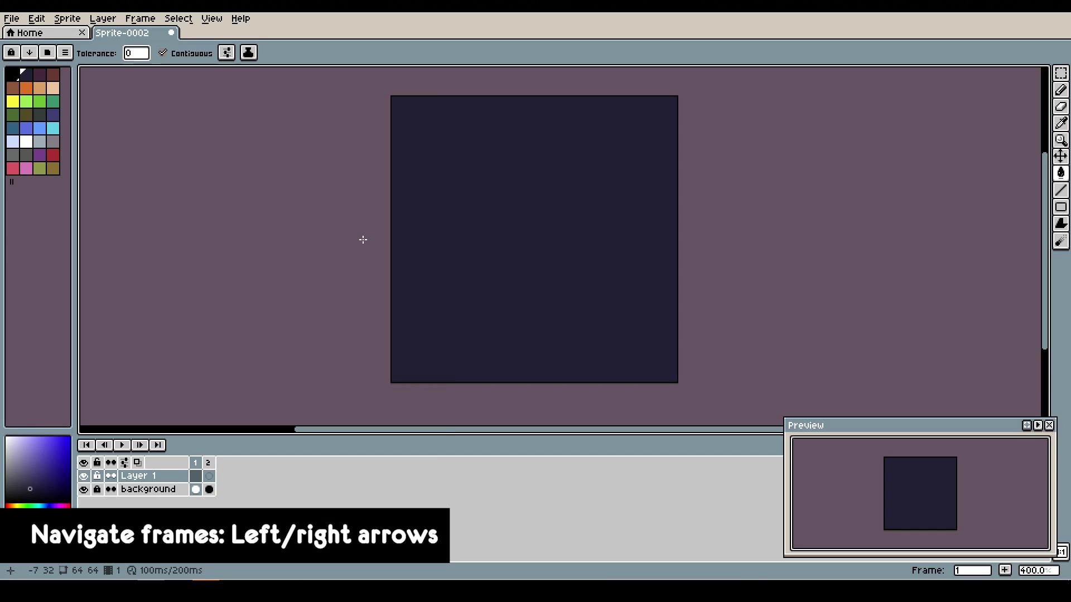
Paint a large filled yellow disc left of centre with an enlarged pencil brush.
key("b")
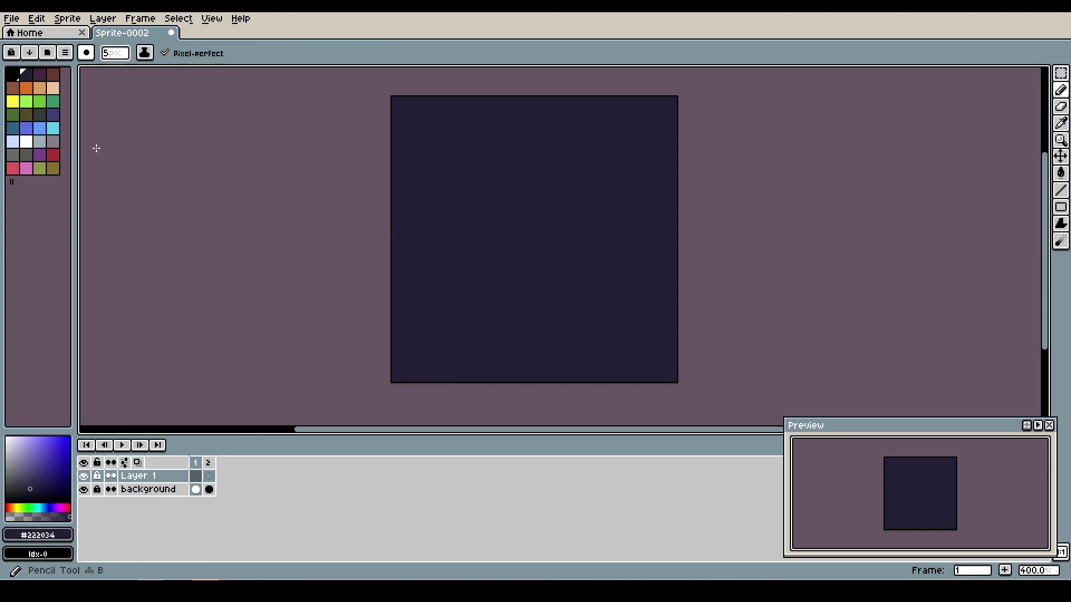
left_click(15, 101)
left_click(478, 233)
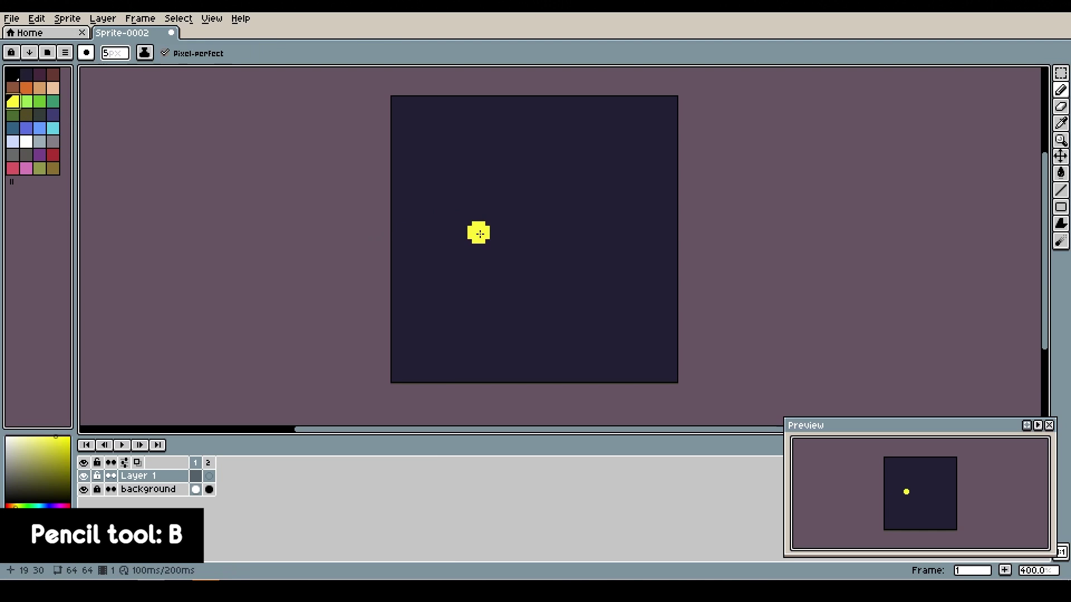
key("plus")
key("plus")
left_click(480, 235)
scroll(480, 234, "up", 2)
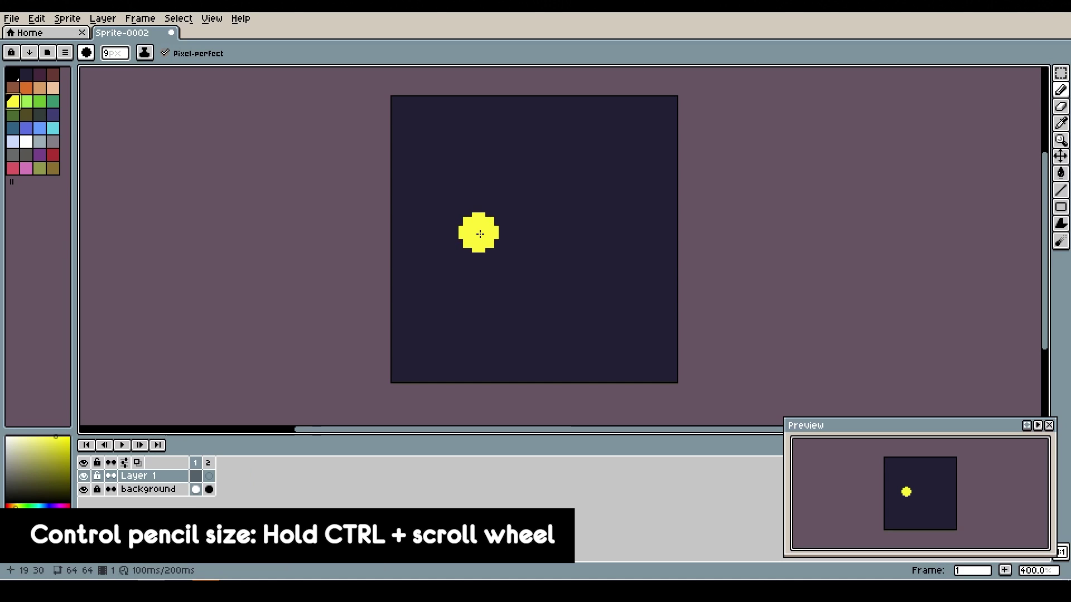
mouse_move(480, 235)
left_mouse_down()
mouse_move(499, 226)
mouse_move(472, 247)
mouse_move(479, 213)
mouse_move(500, 239)
mouse_move(469, 230)
left_mouse_up()
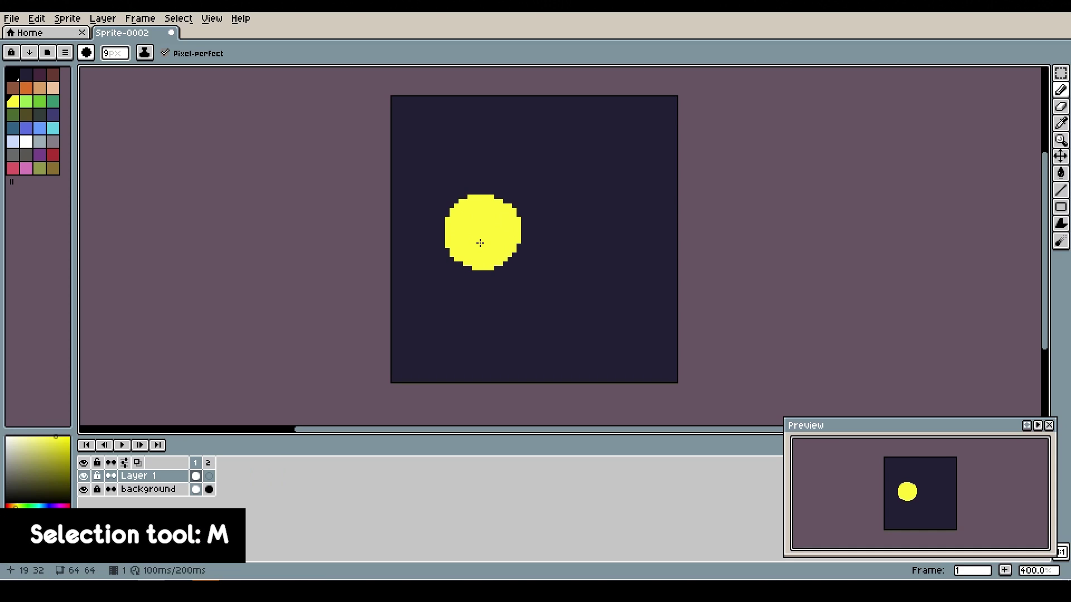
Marquee-select the yellow disc in frame 1.
key("m")
left_click_drag(402, 160, 559, 305)
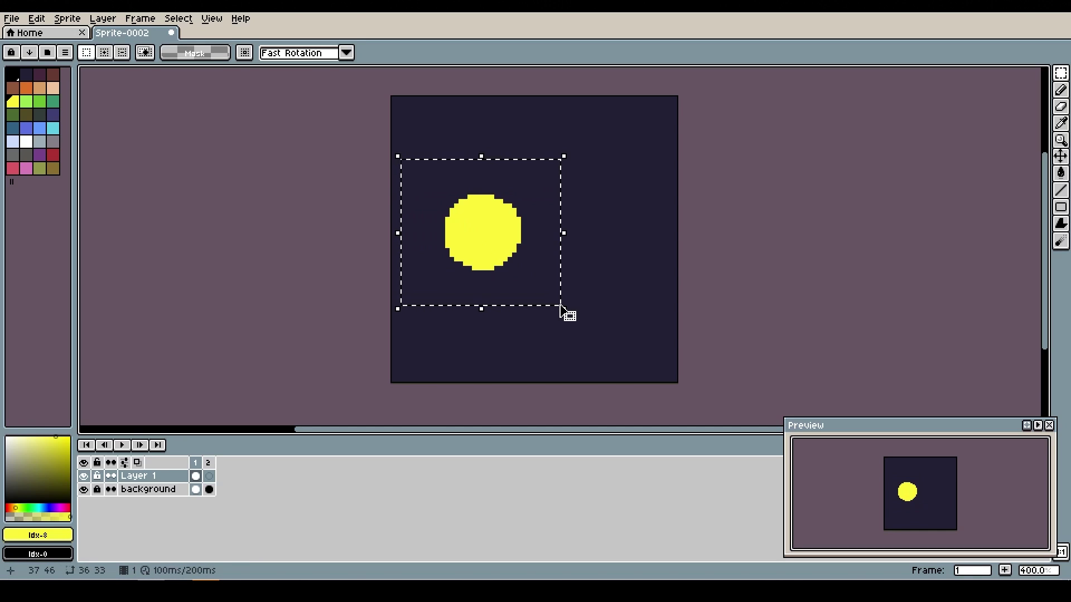
key("Escape")
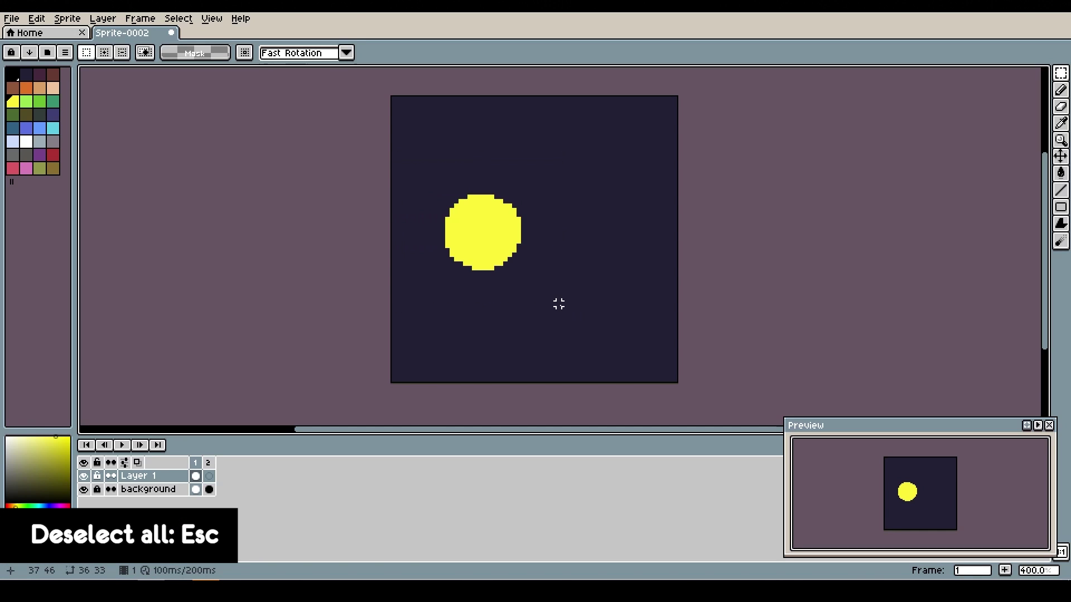
Paste the disc into frame 2 and move it right of its frame 1 position.
key("Right")
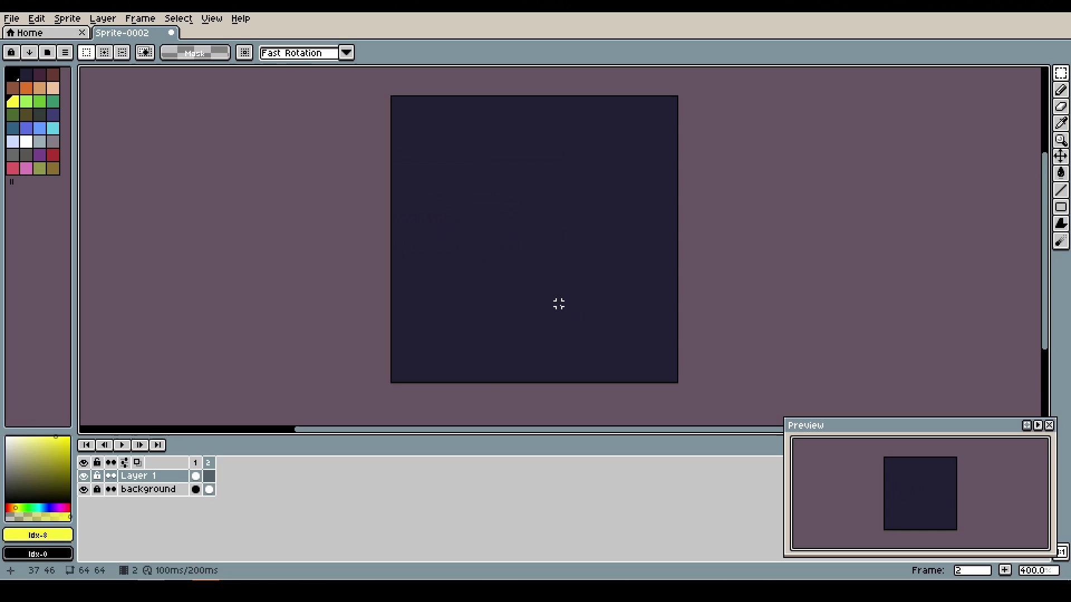
key("ctrl+v")
left_click_drag(507, 270, 576, 269)
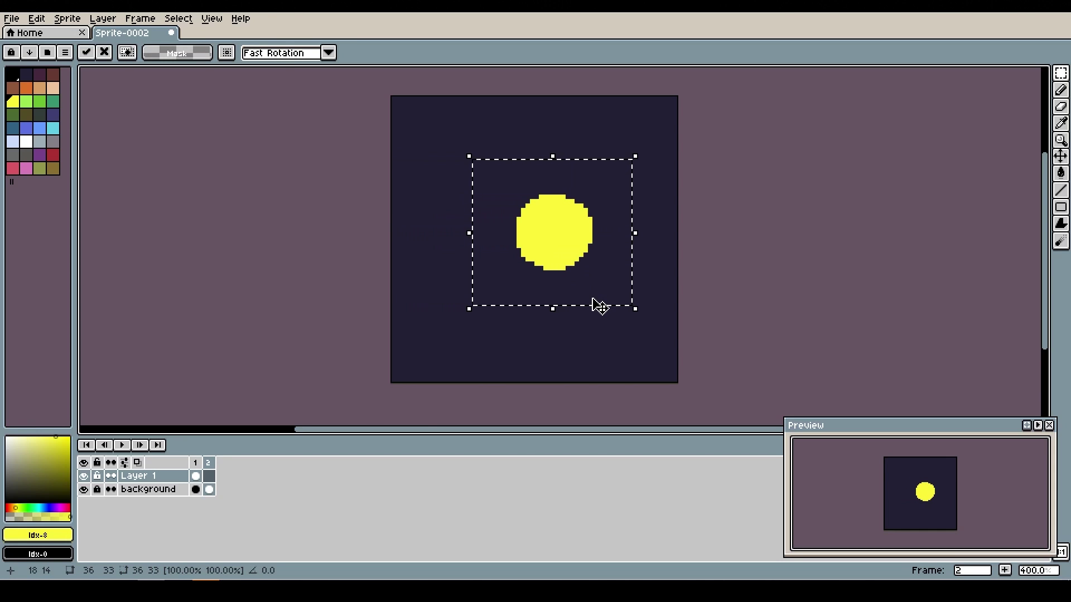
key("Escape")
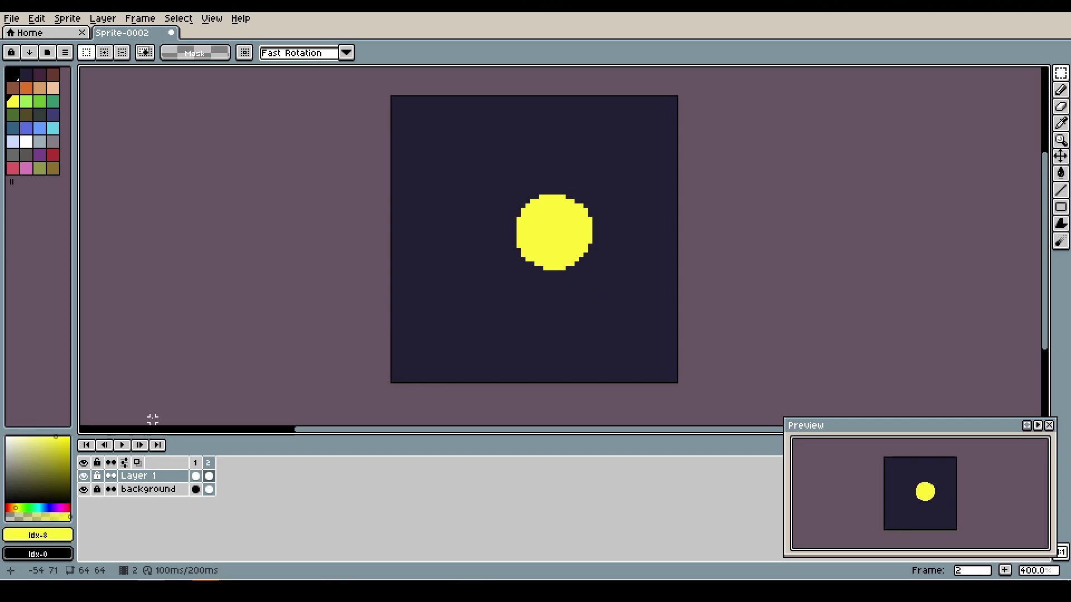
Play the two-frame yellow-circle animation from the timeline.
left_click(125, 446)
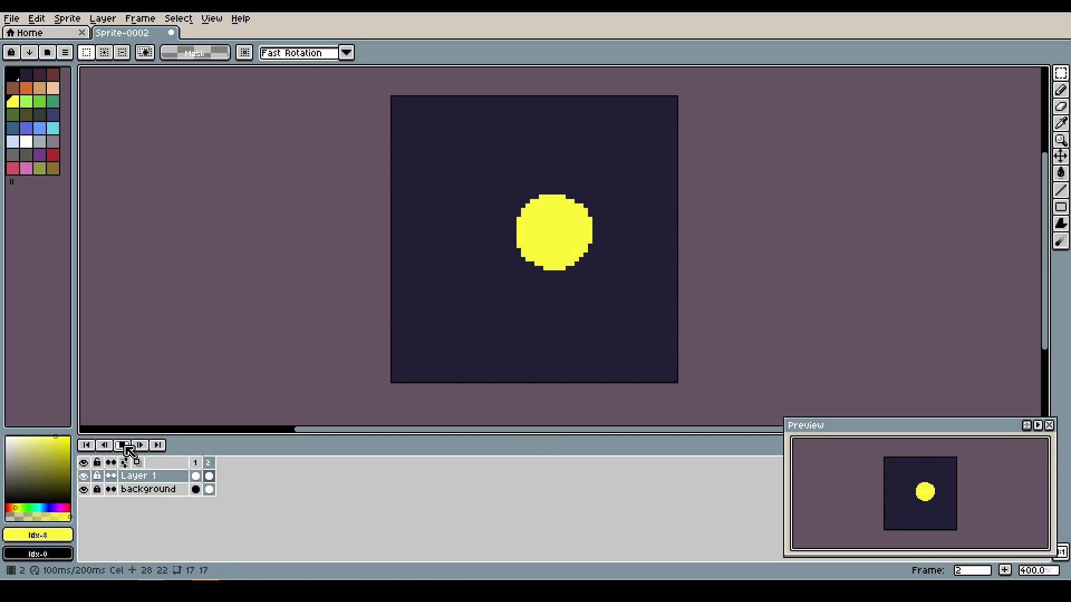